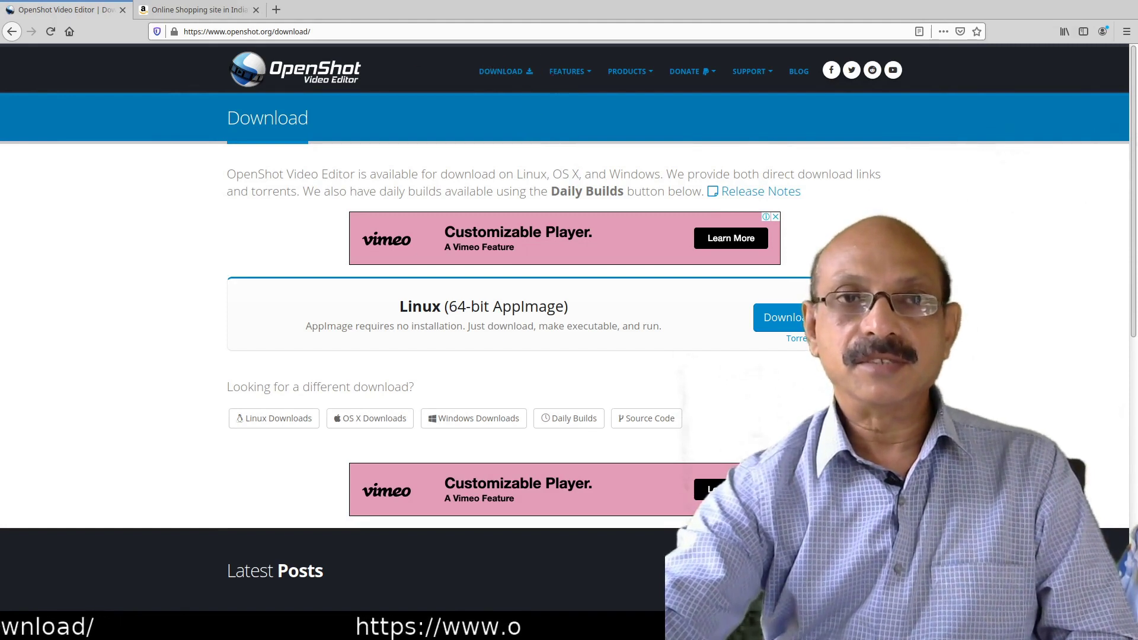
pyautogui.hotkey('ctrl', 'l')
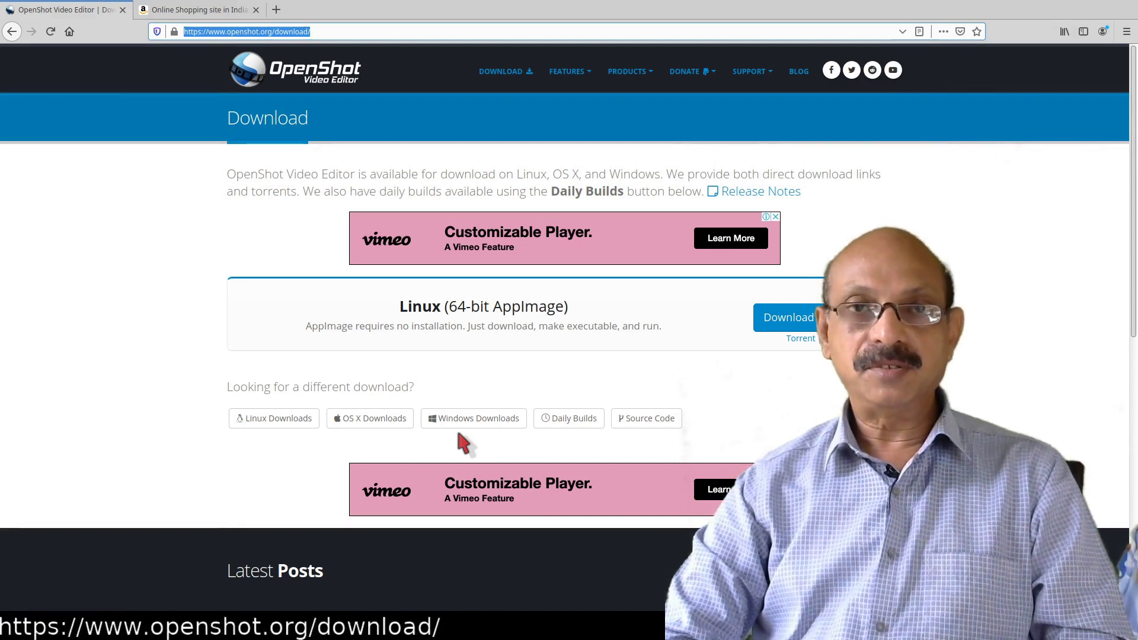
pyautogui.click(458, 433)
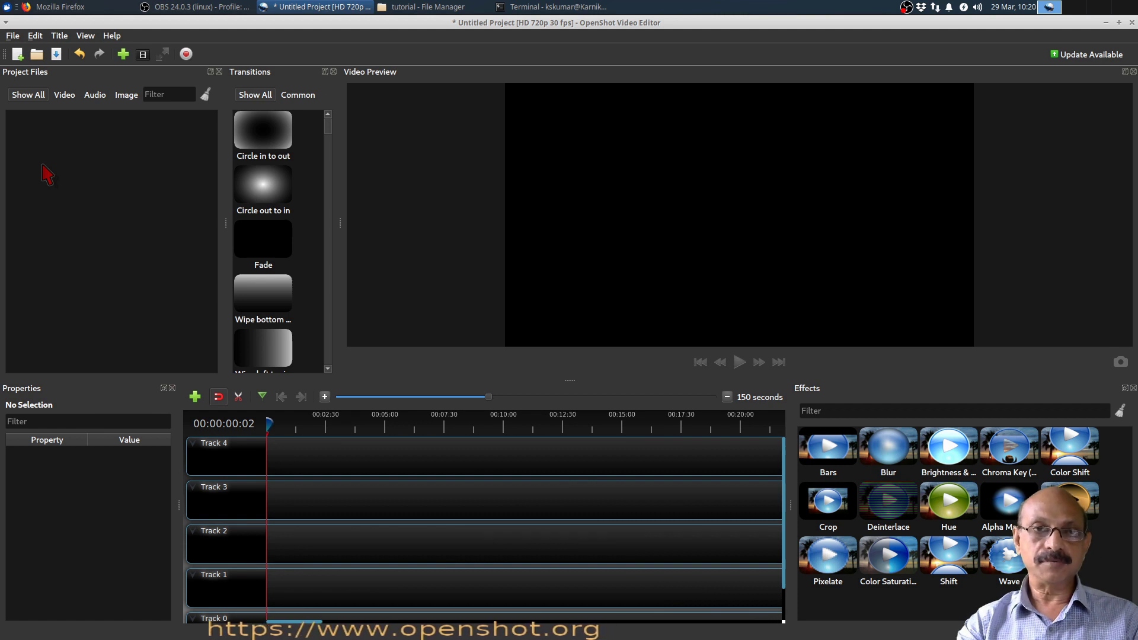
# Step: Filter the project files to videos and import obs2.mp4 from the GoogleClassRoom/OpenShot/tutorial folder
pyautogui.click(68, 97)
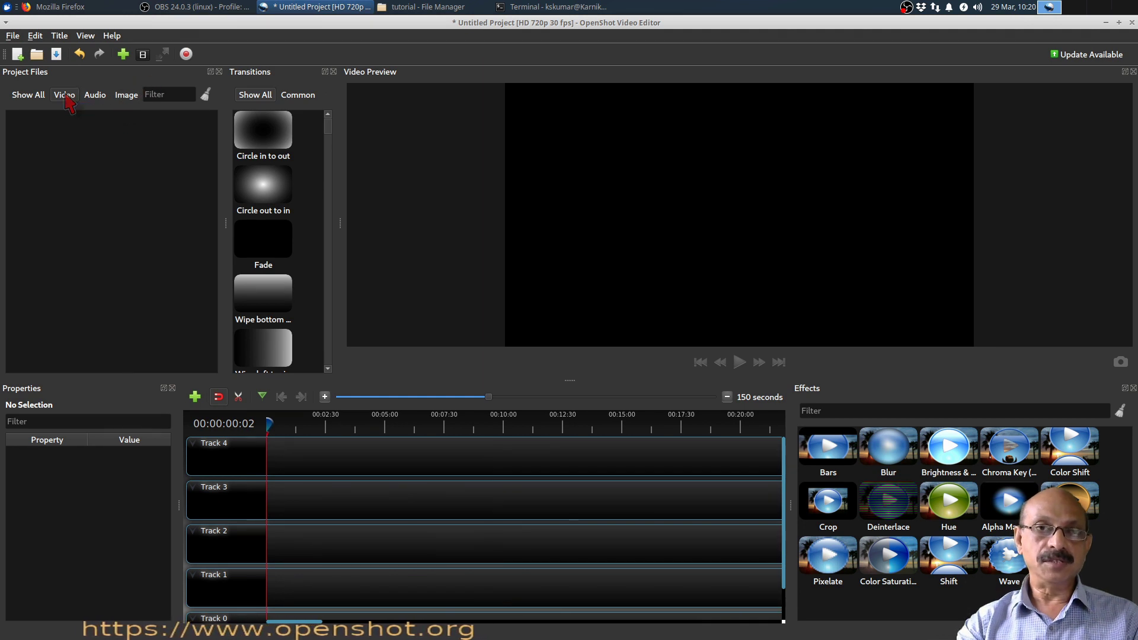
pyautogui.rightClick(60, 144)
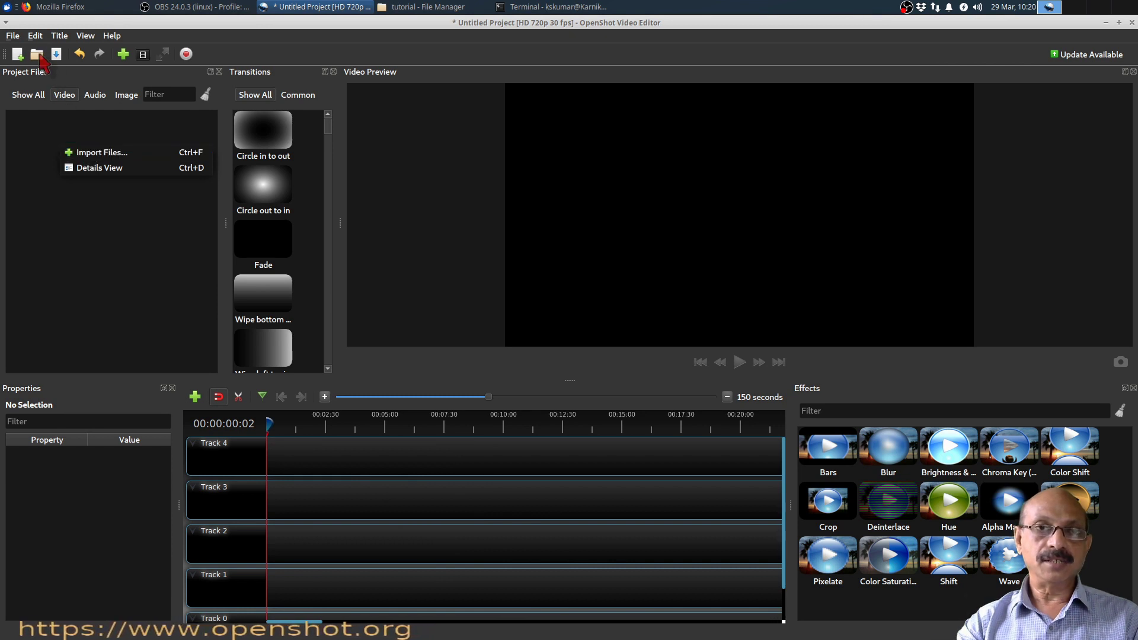
pyautogui.click(93, 153)
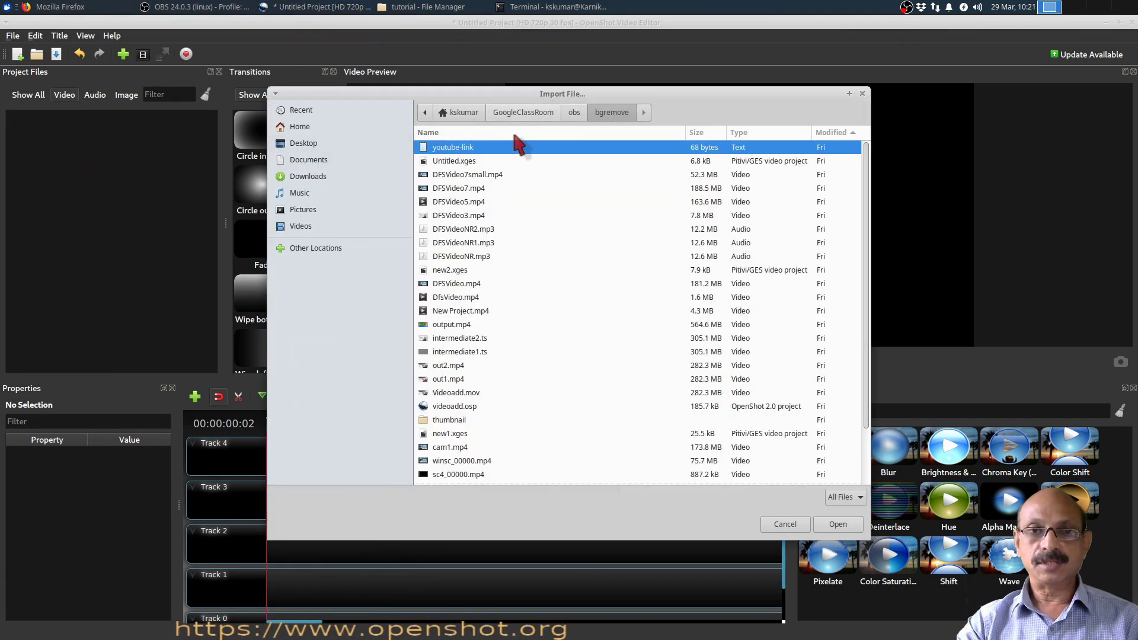
pyautogui.click(574, 114)
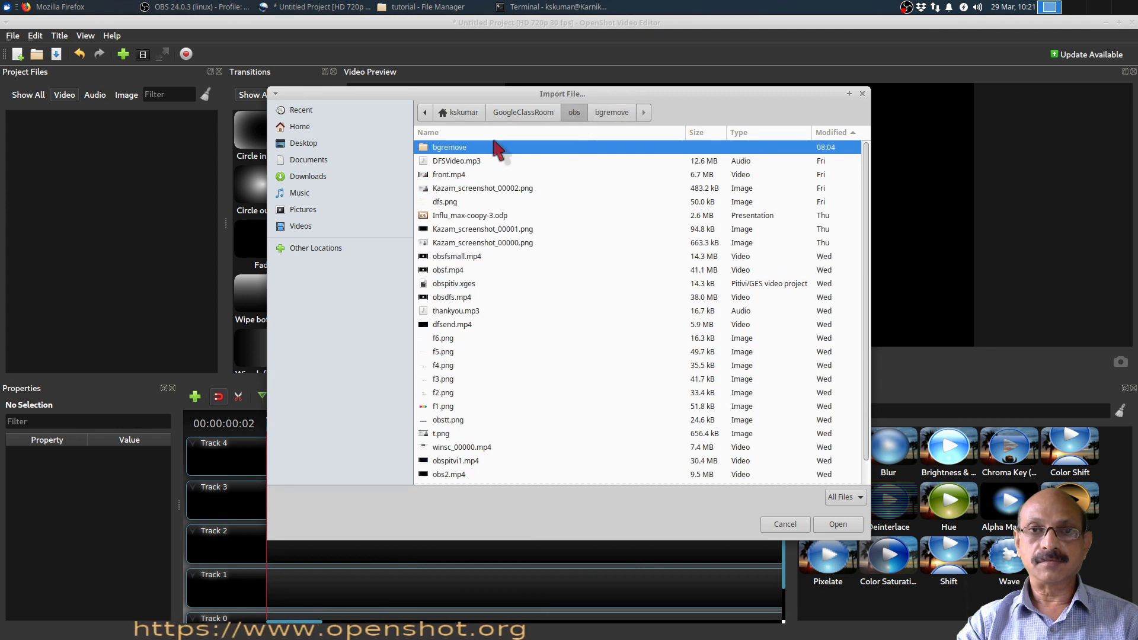
pyautogui.click(536, 112)
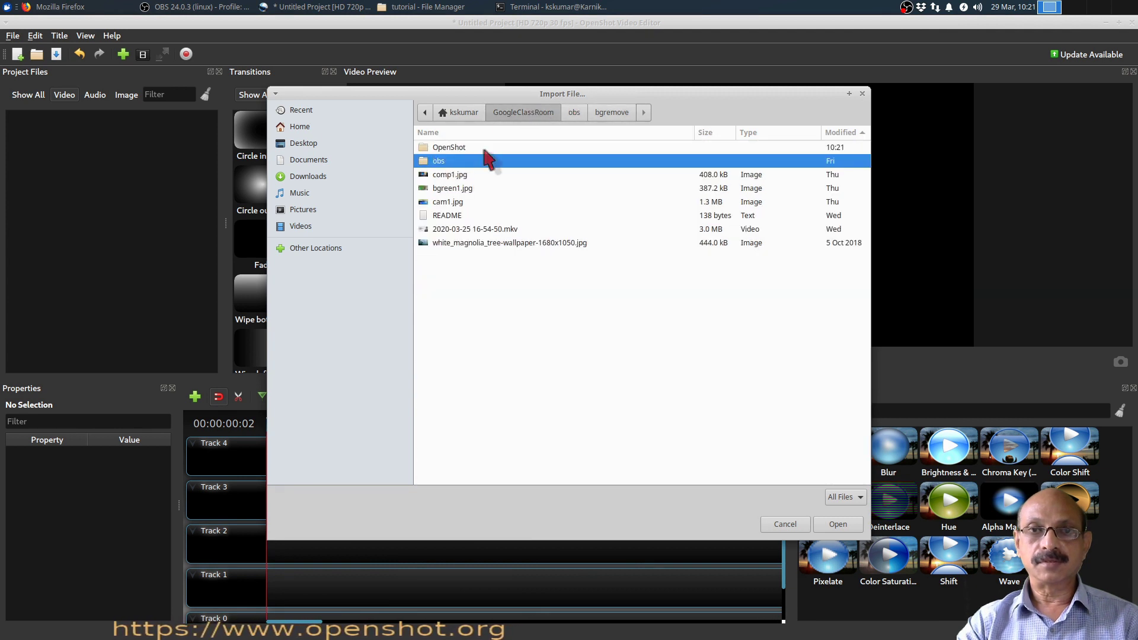
pyautogui.doubleClick(488, 159)
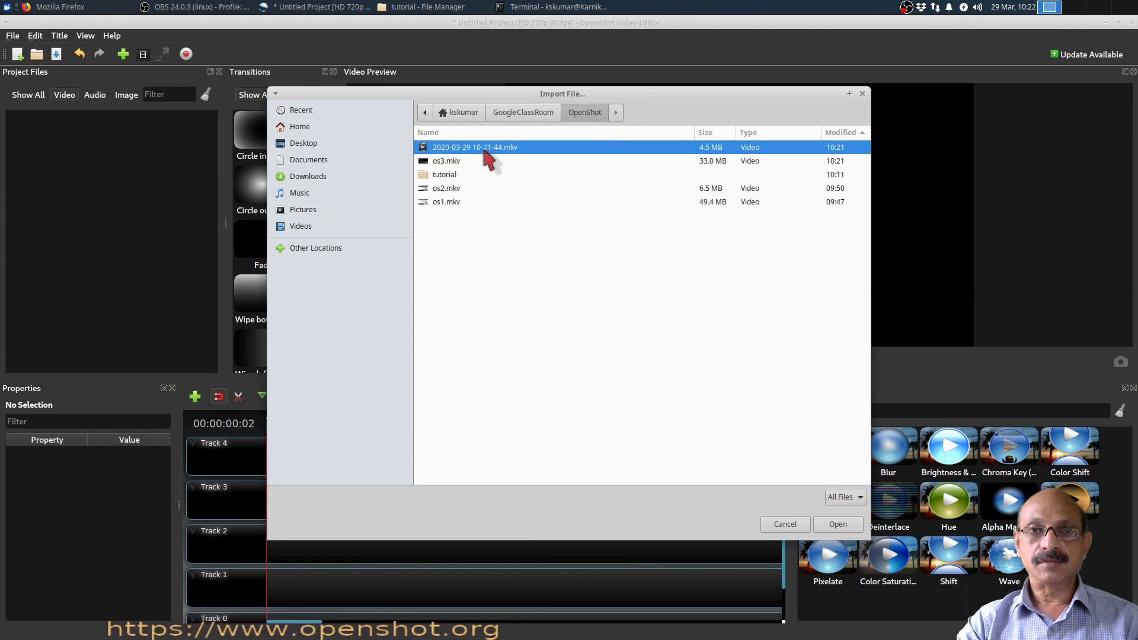
pyautogui.doubleClick(449, 174)
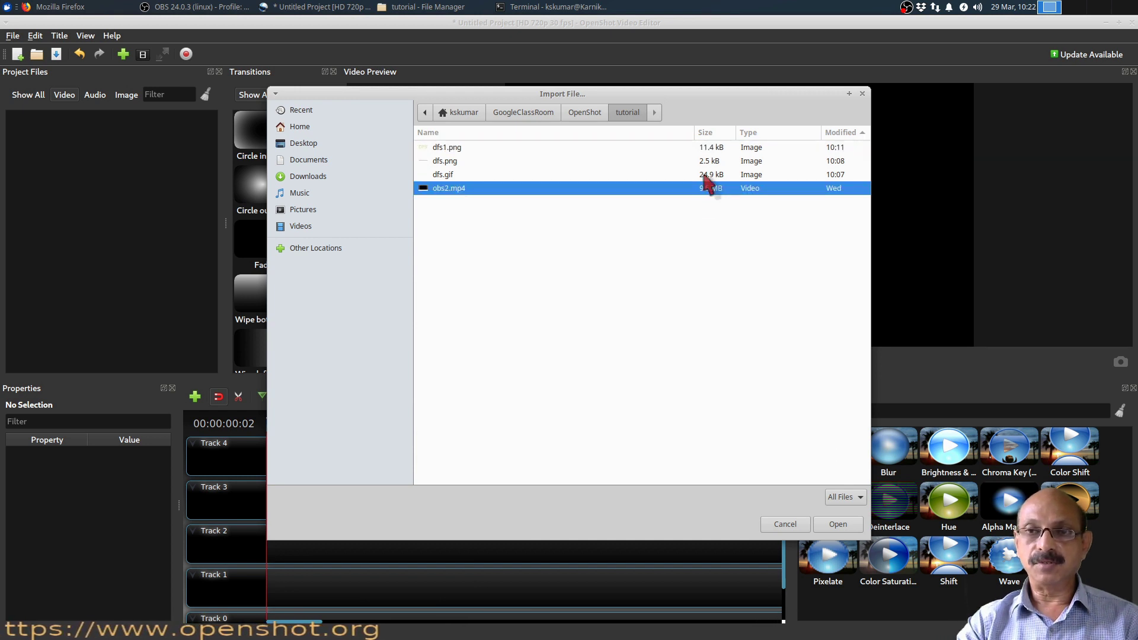
pyautogui.click(848, 526)
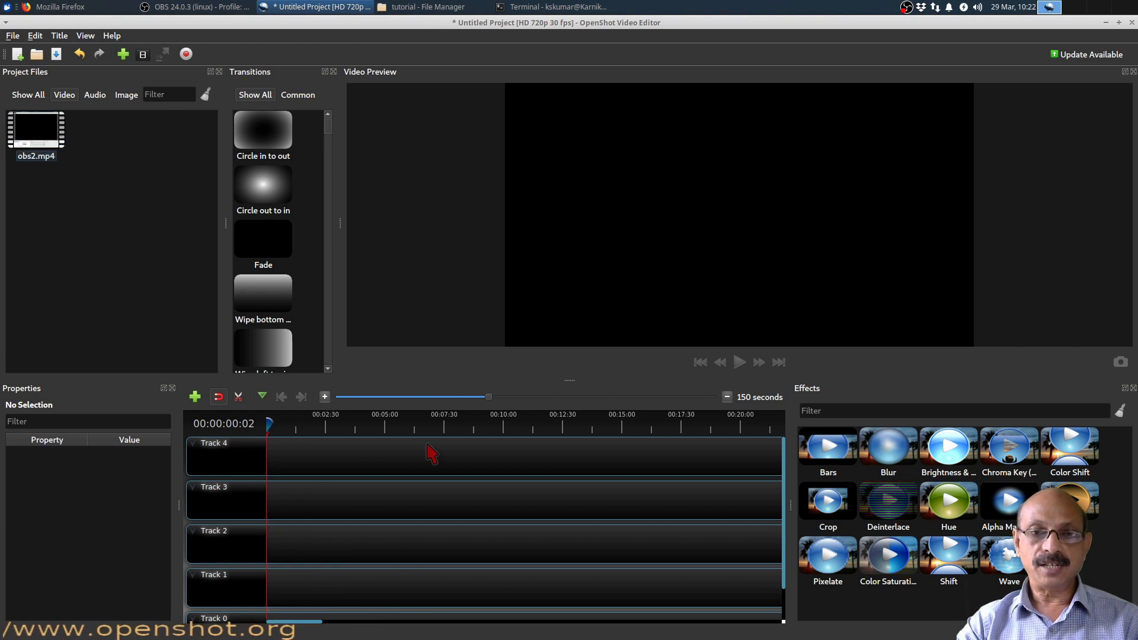
# Step: Place the obs2.mp4 clip at the start of Track 3 and play it in the preview
pyautogui.moveTo(44, 139); pyautogui.dragTo(227, 483)
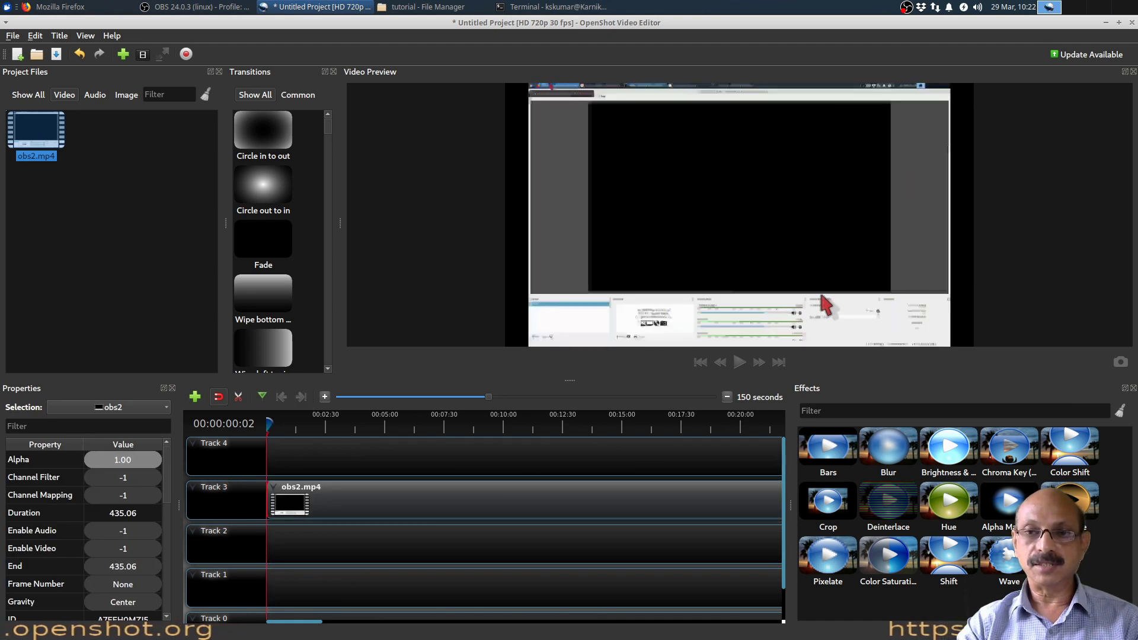
pyautogui.click(741, 363)
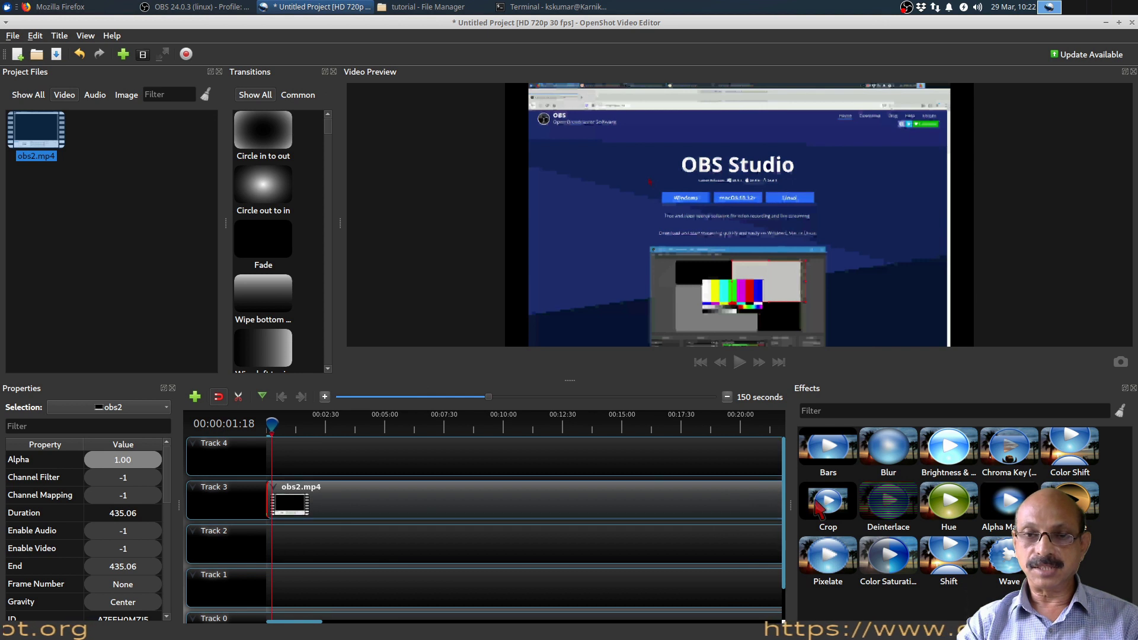
pyautogui.click(452, 398)
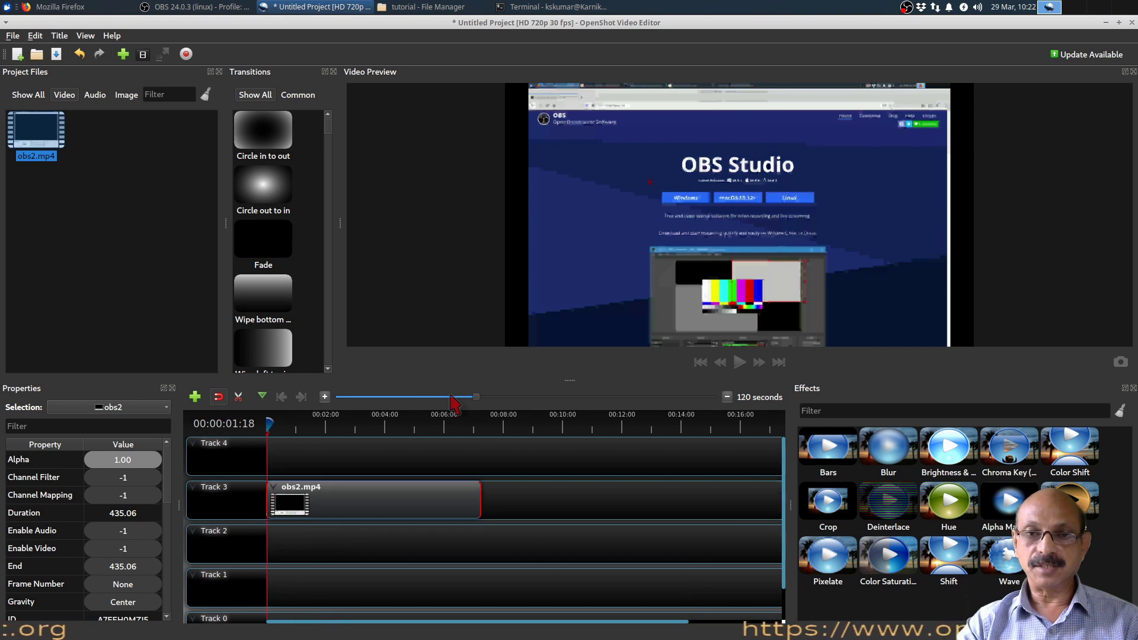
pyautogui.moveTo(465, 396); pyautogui.dragTo(488, 397)
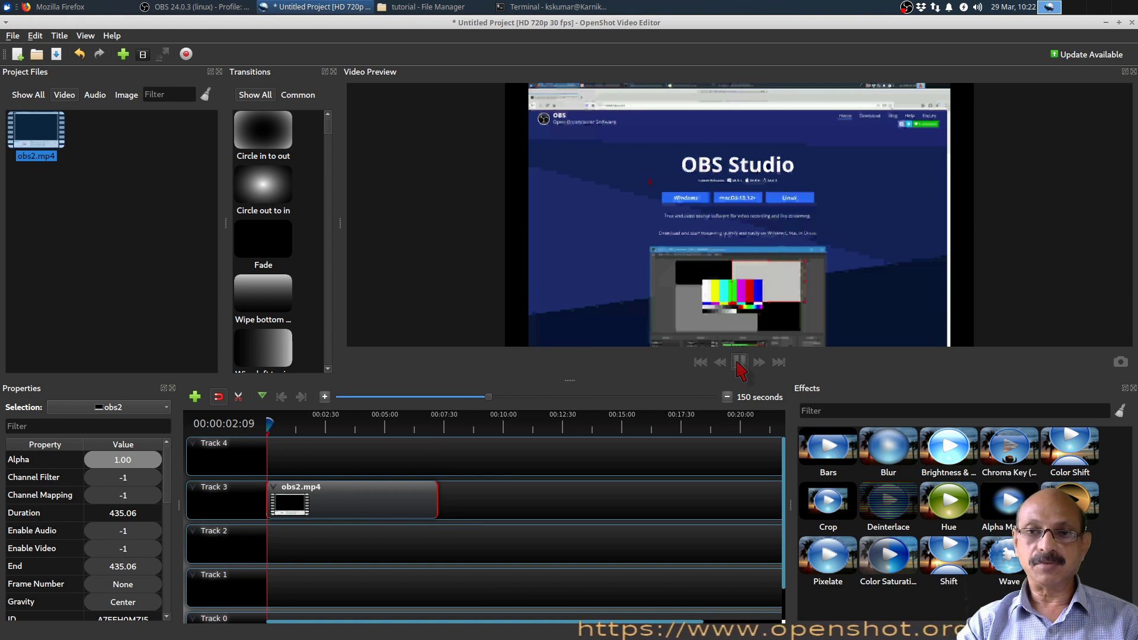
# Step: Mute the system's audio output and pause the preview playback
pyautogui.click(978, 7)
pyautogui.click(1122, 28)
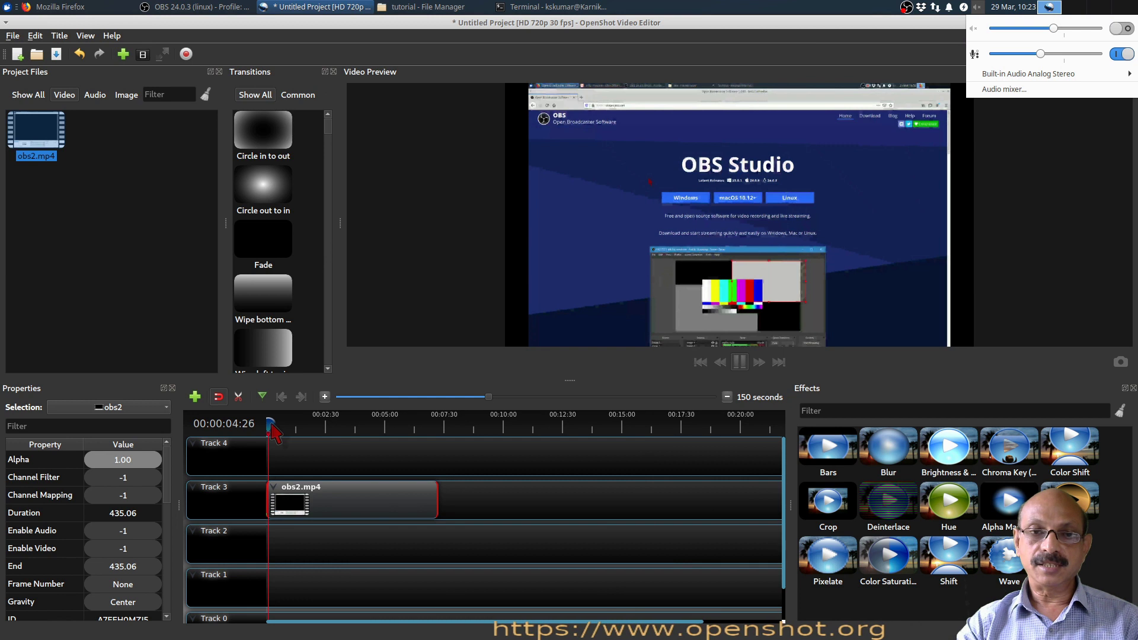
pyautogui.click(306, 423)
pyautogui.click(739, 362)
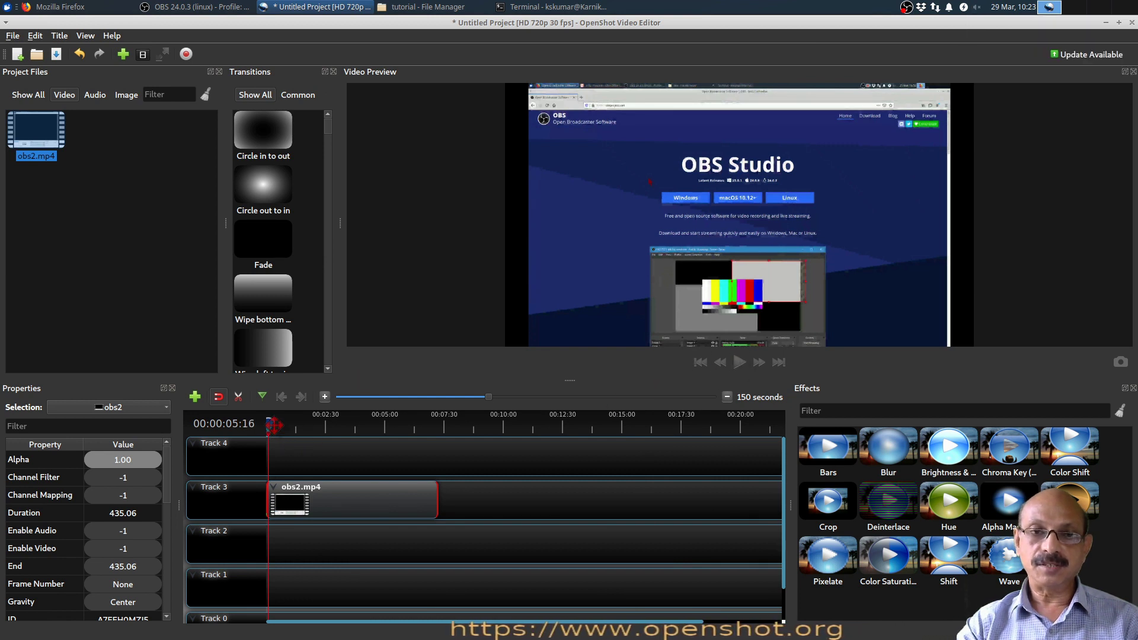
# Step: Slice the obs2.mp4 clip on Track 3 at 00:03:13:16, keeping only the right side
pyautogui.moveTo(268, 423); pyautogui.dragTo(344, 424)
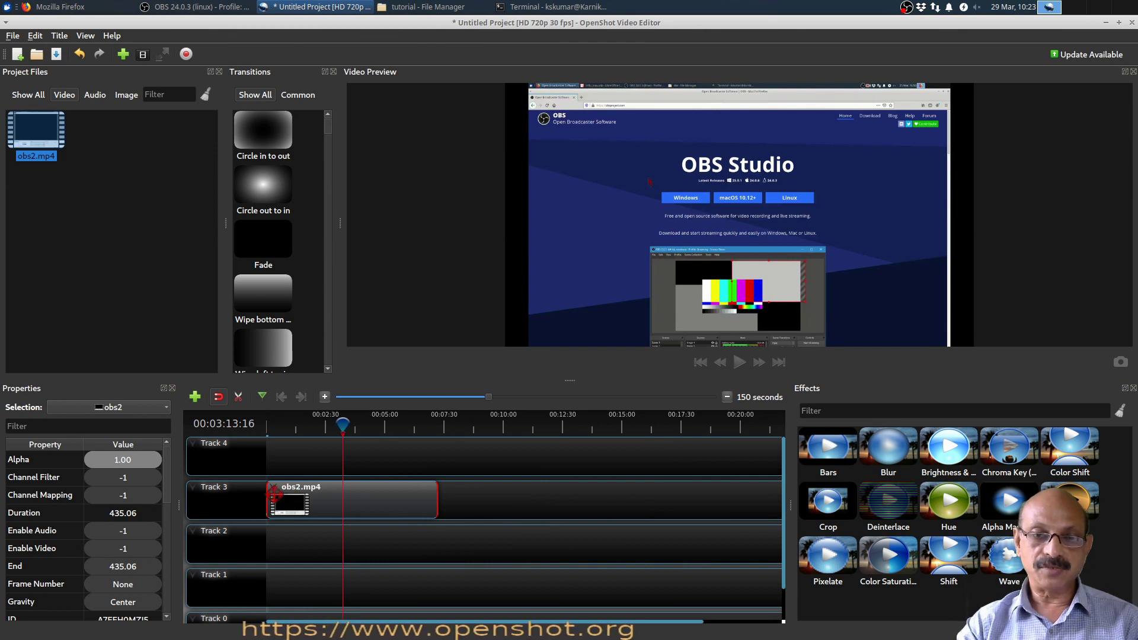
pyautogui.rightClick(343, 424)
pyautogui.moveTo(364, 430)
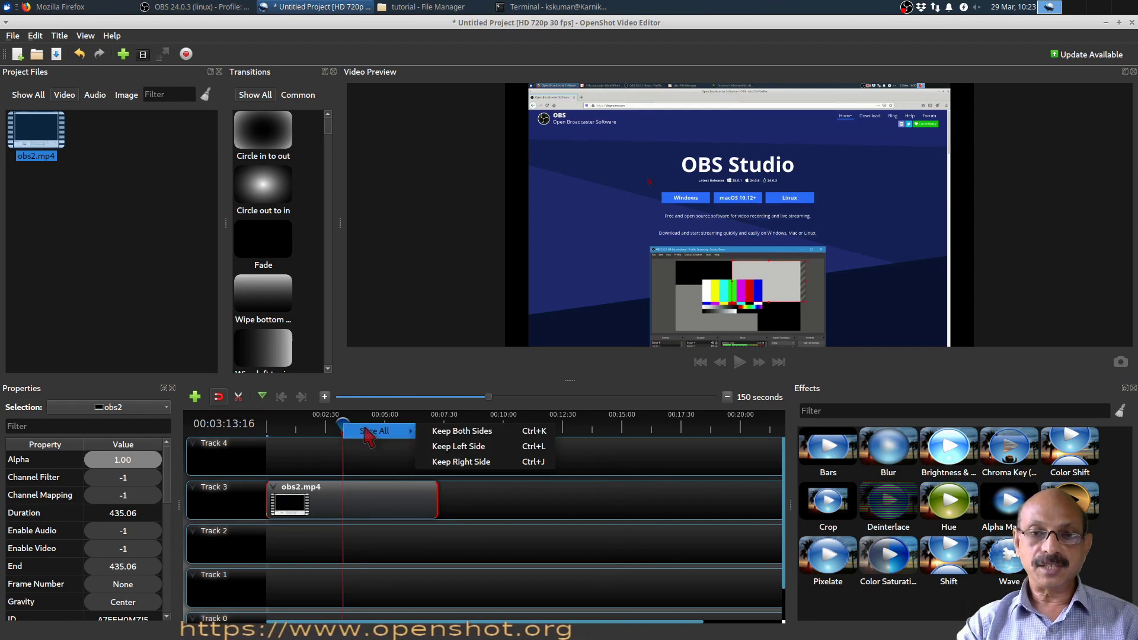
pyautogui.click(447, 463)
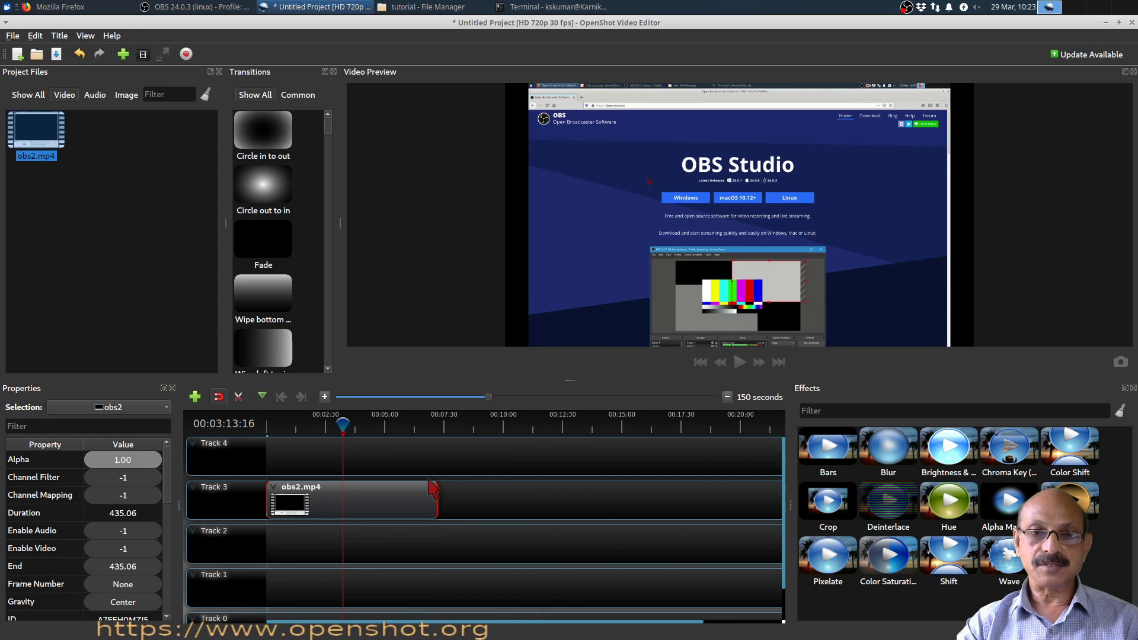
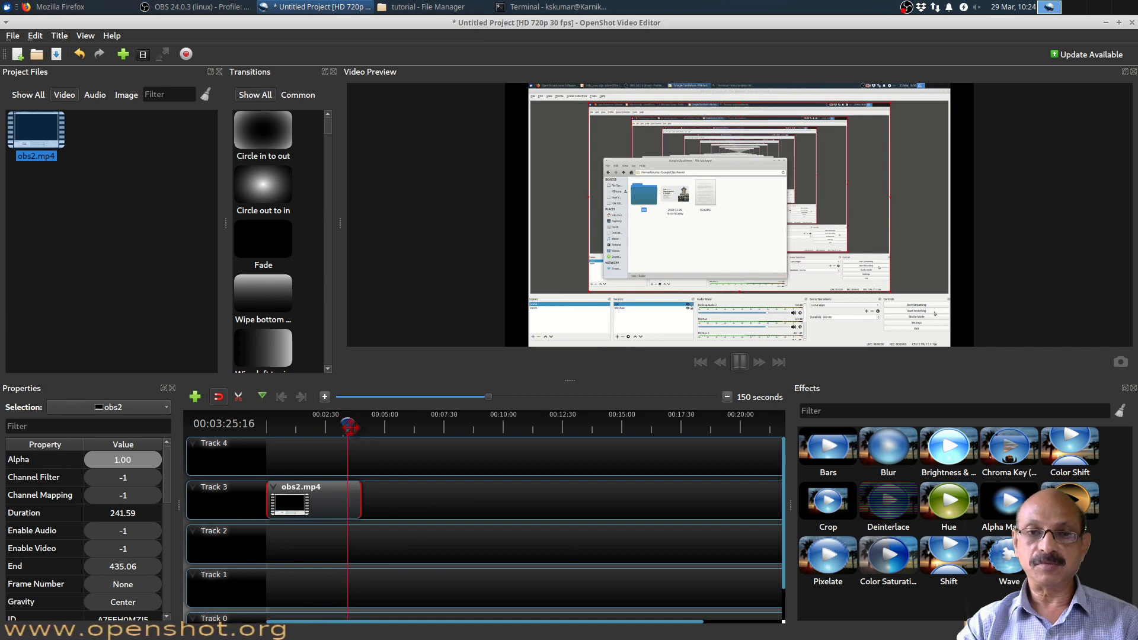
# Step: Pause the playback and slice the remaining clip at 00:03:25:16, keeping only the left side
pyautogui.press('space')
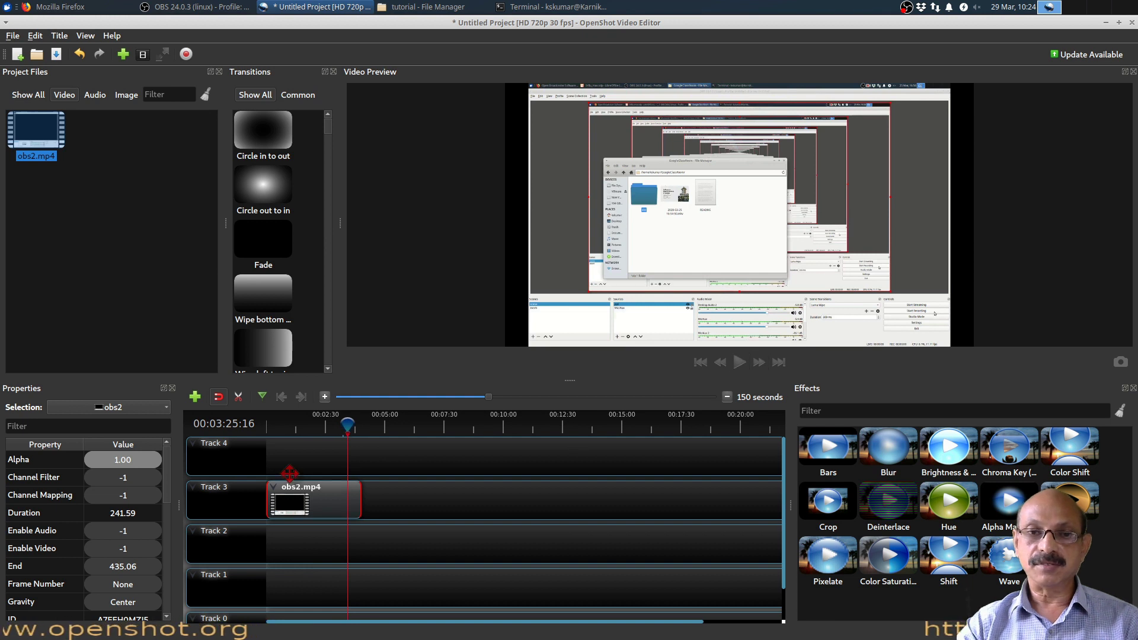
pyautogui.rightClick(348, 425)
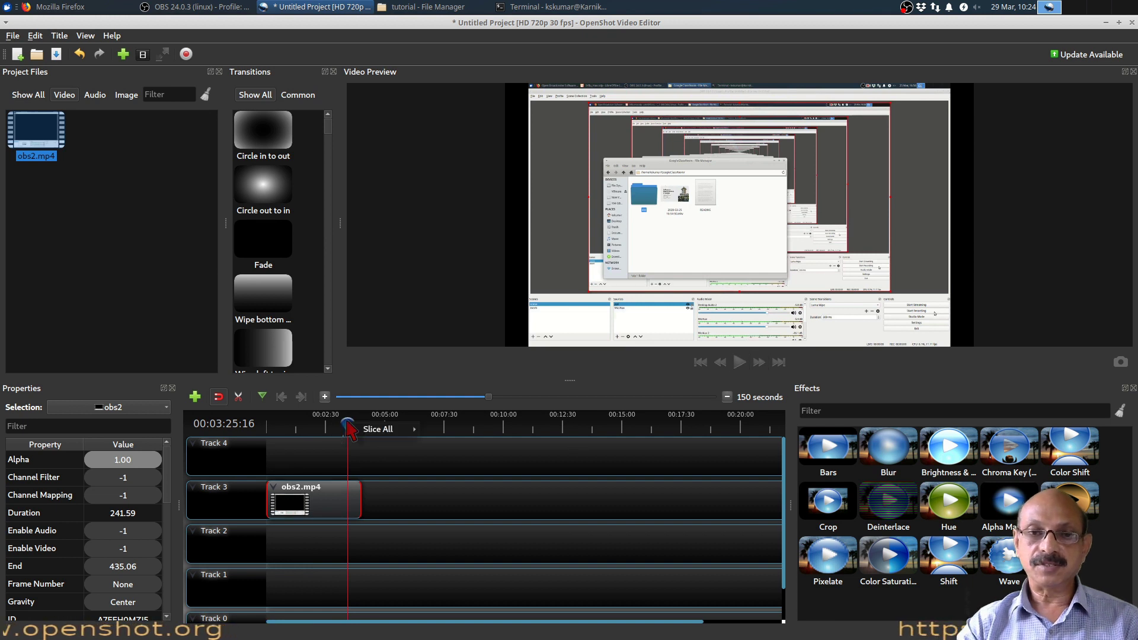
pyautogui.moveTo(367, 427)
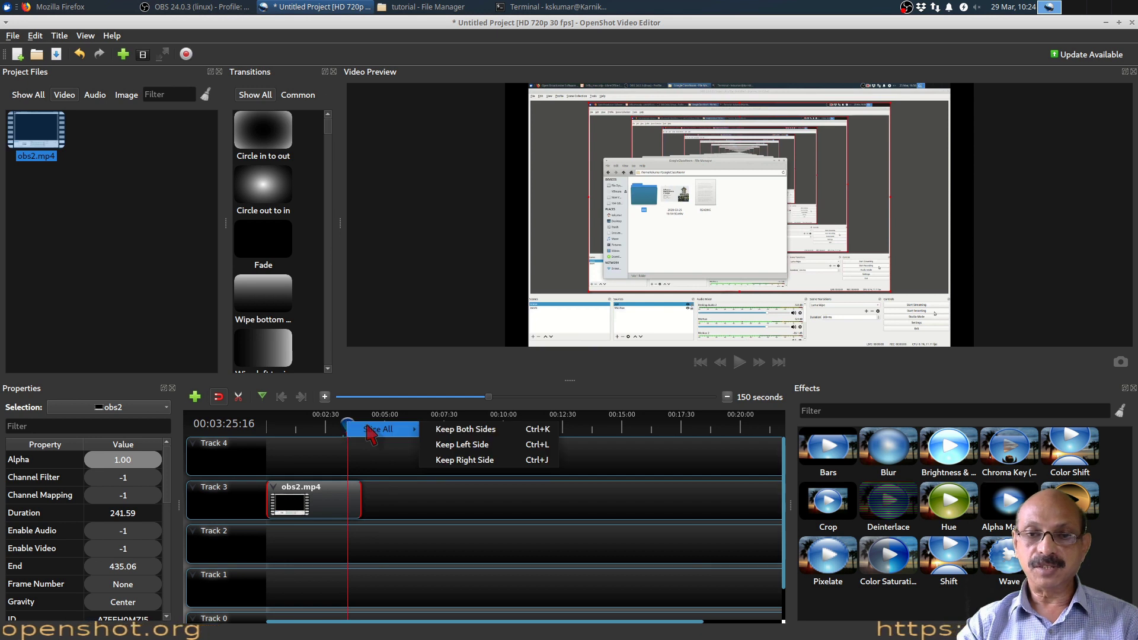
pyautogui.click(437, 445)
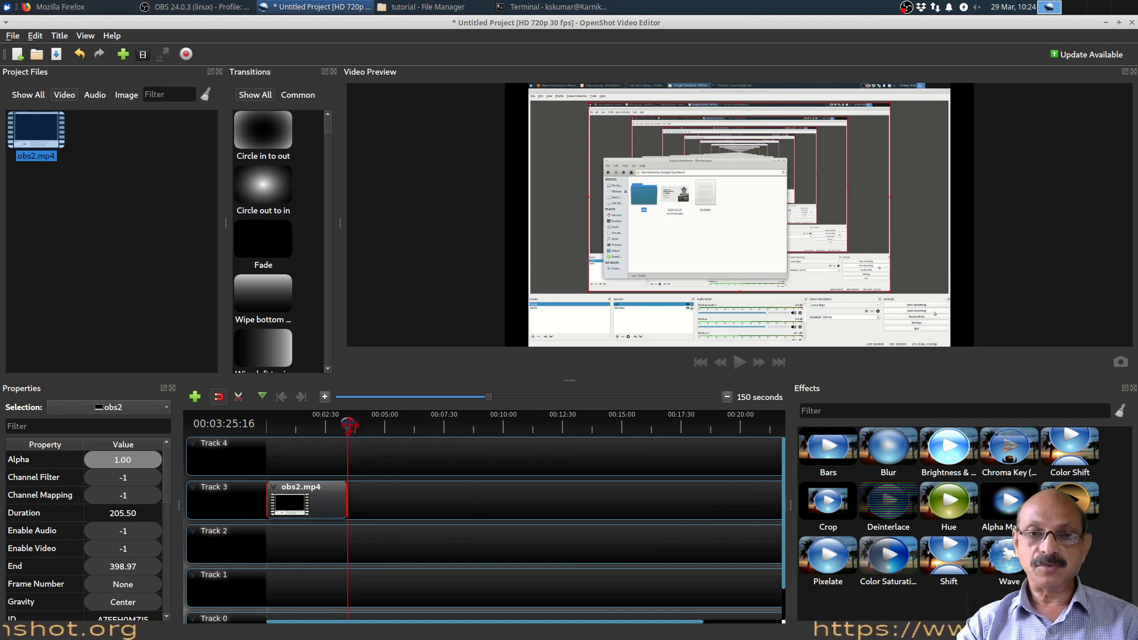
# Step: Split the trimmed clip on Track 3 at 00:01:54:01, keeping both sides
pyautogui.moveTo(350, 426); pyautogui.dragTo(312, 428)
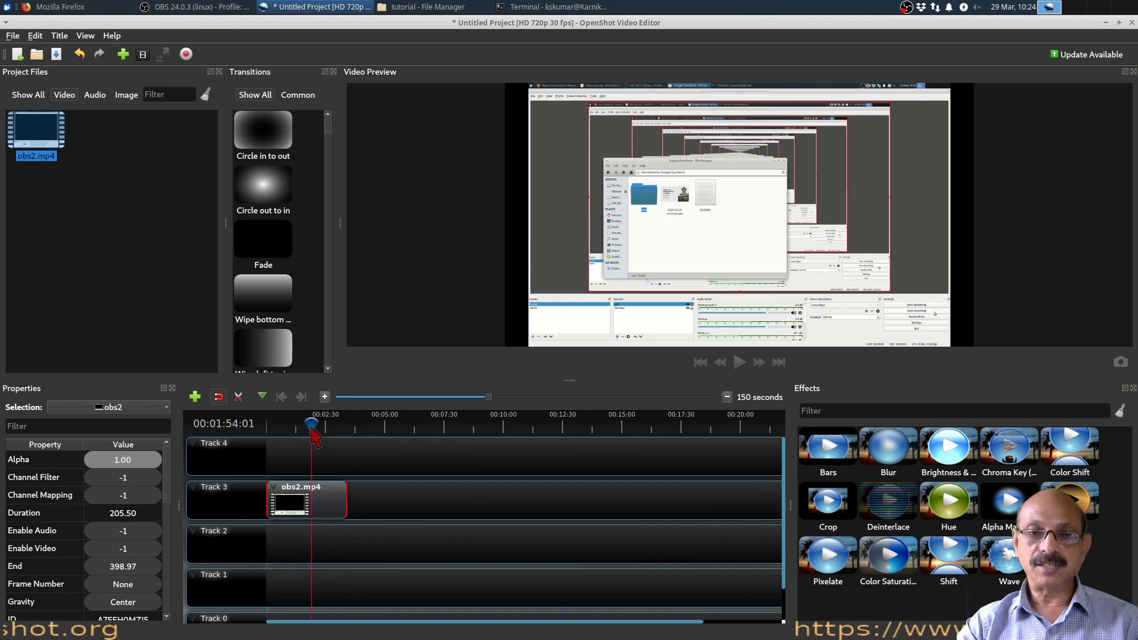
pyautogui.rightClick(312, 428)
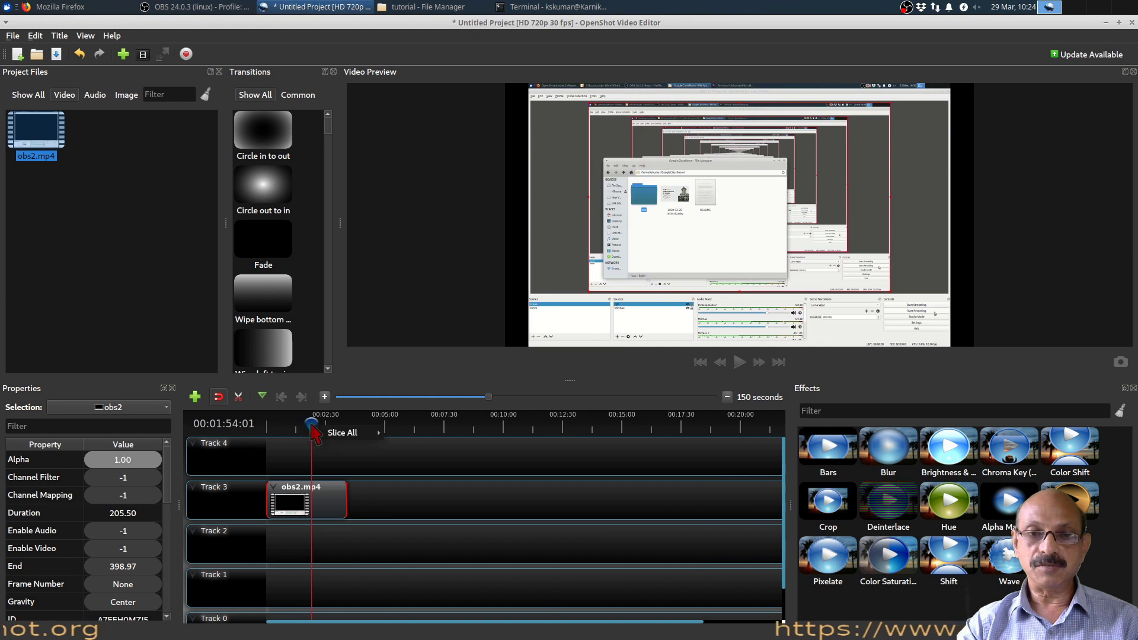
pyautogui.moveTo(373, 432)
pyautogui.click(401, 452)
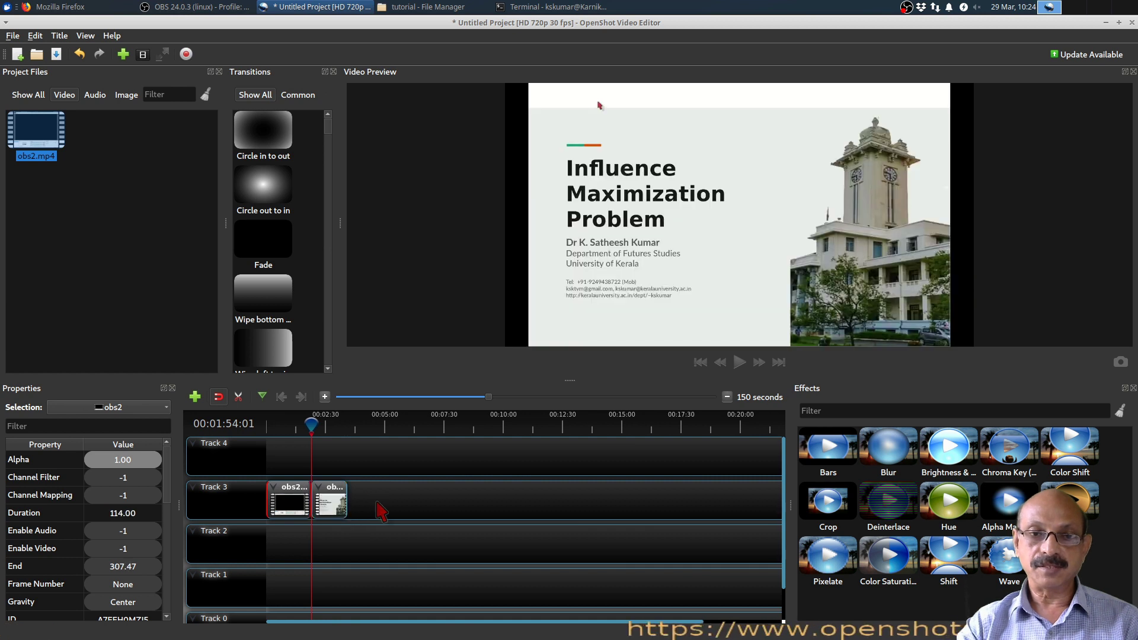
# Step: Swap the two pieces on Track 3 so the second one starts the track and the first one follows after a gap
pyautogui.press('Delete')
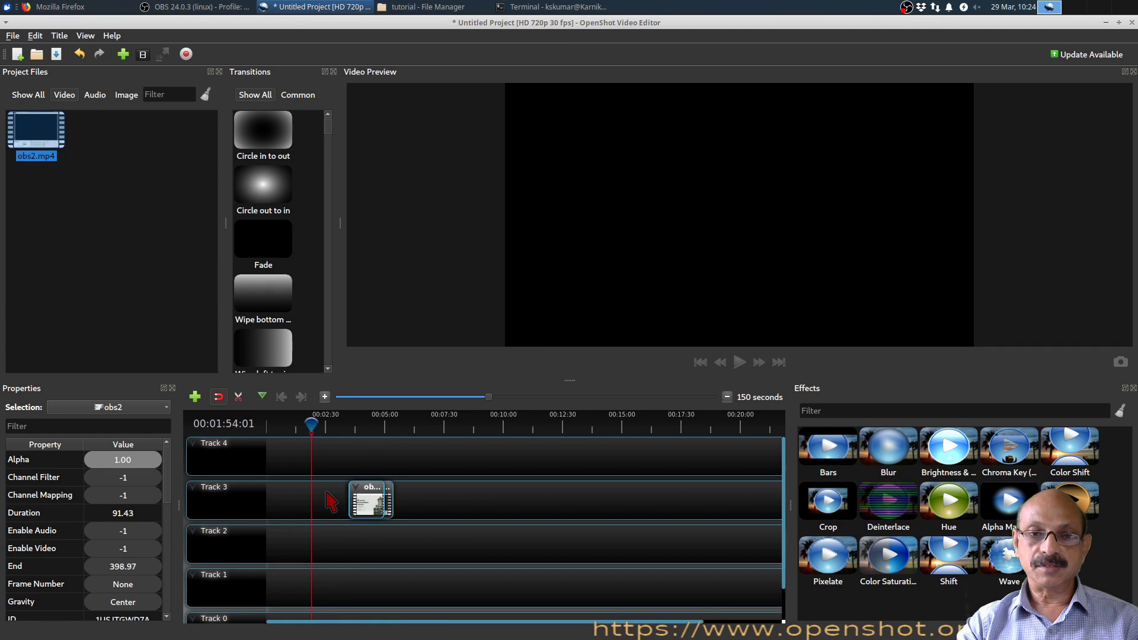
pyautogui.hotkey('ctrl', 'z')
pyautogui.moveTo(320, 501); pyautogui.dragTo(278, 499)
pyautogui.click(350, 512)
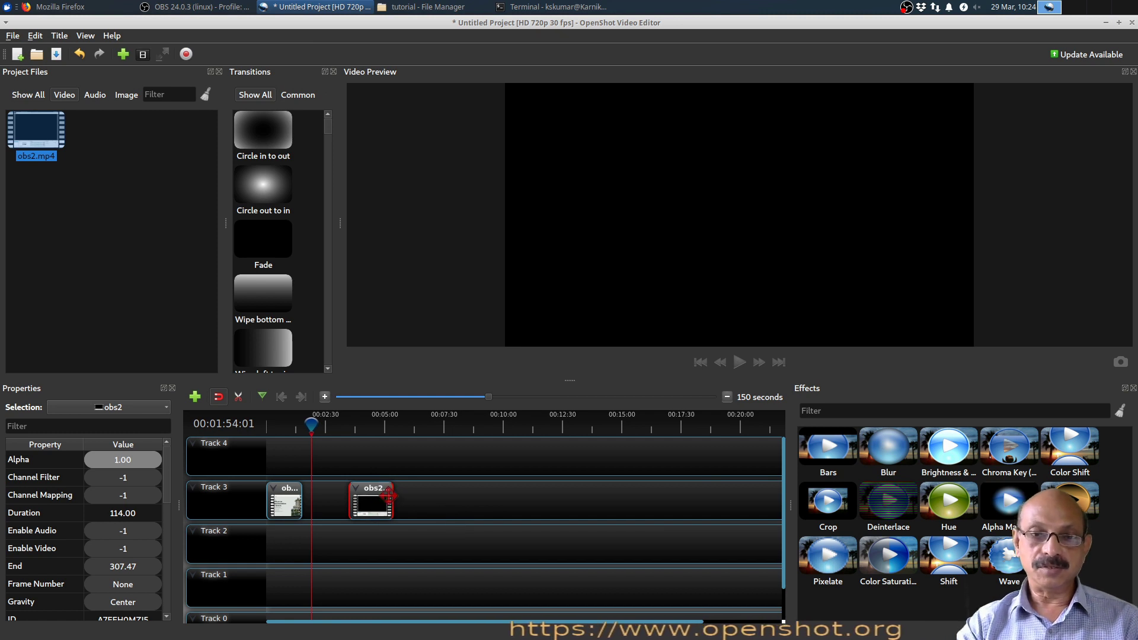
# Step: Overlap the two pieces on Track 3 by about 36 seconds to form a fade transition, and open that transition's properties
pyautogui.moveTo(389, 495); pyautogui.dragTo(328, 502)
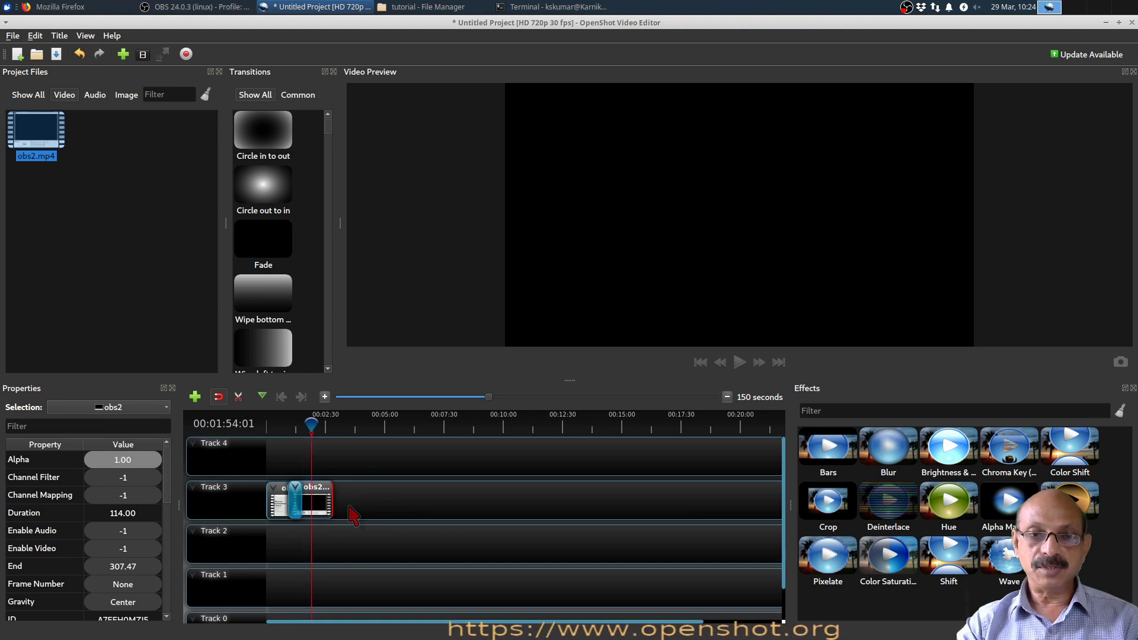
pyautogui.moveTo(306, 500); pyautogui.dragTo(307, 499)
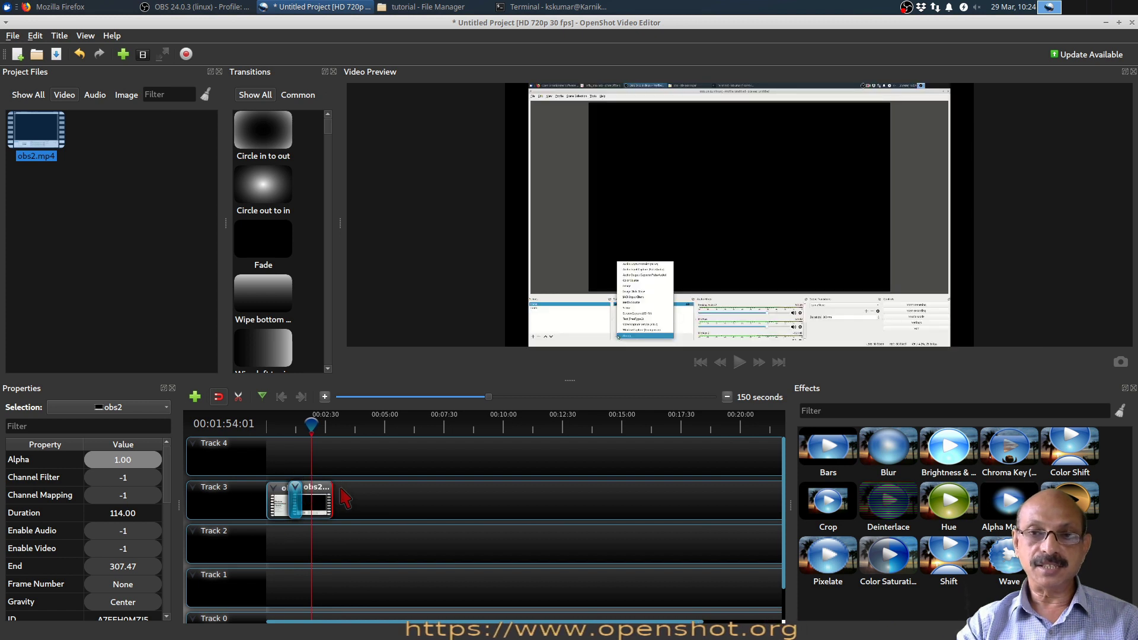
pyautogui.rightClick(299, 503)
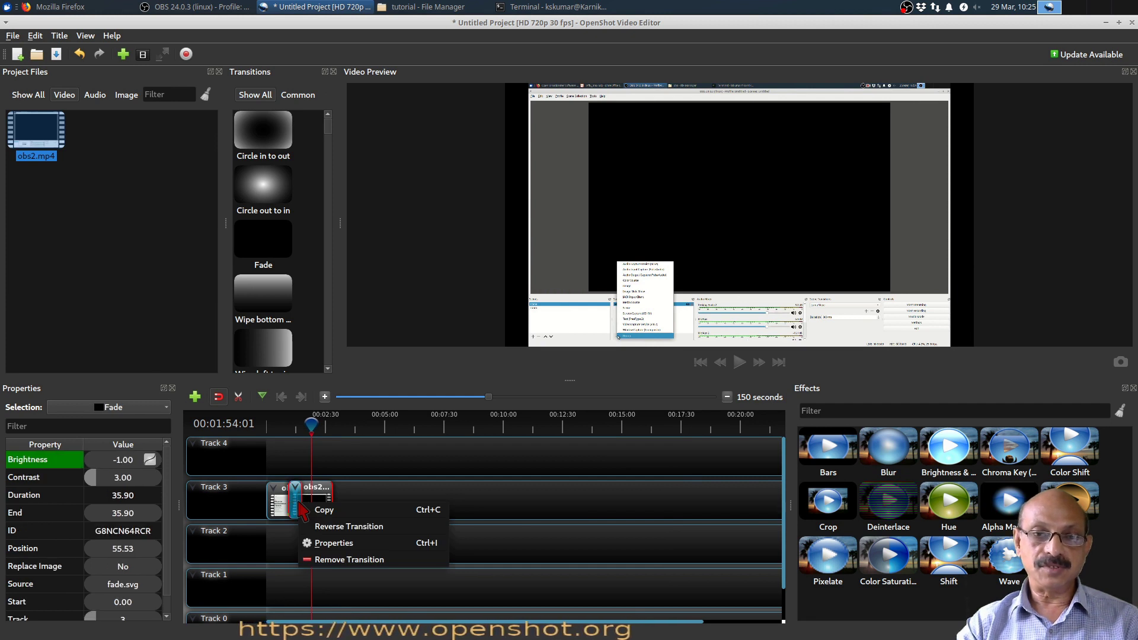
pyautogui.click(321, 544)
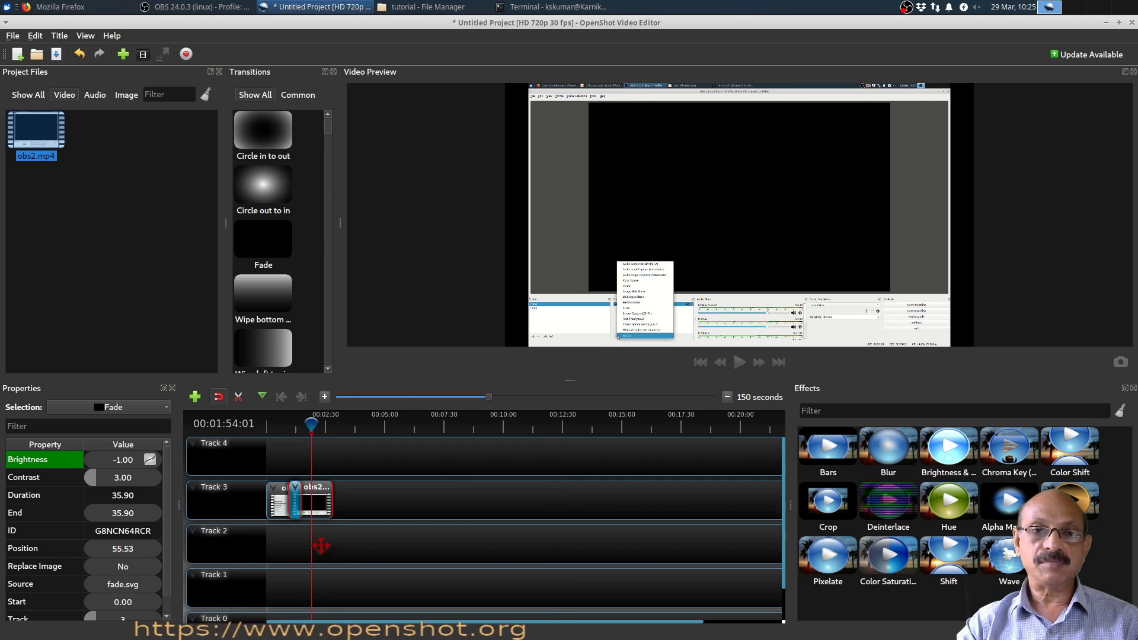
pyautogui.click(332, 7)
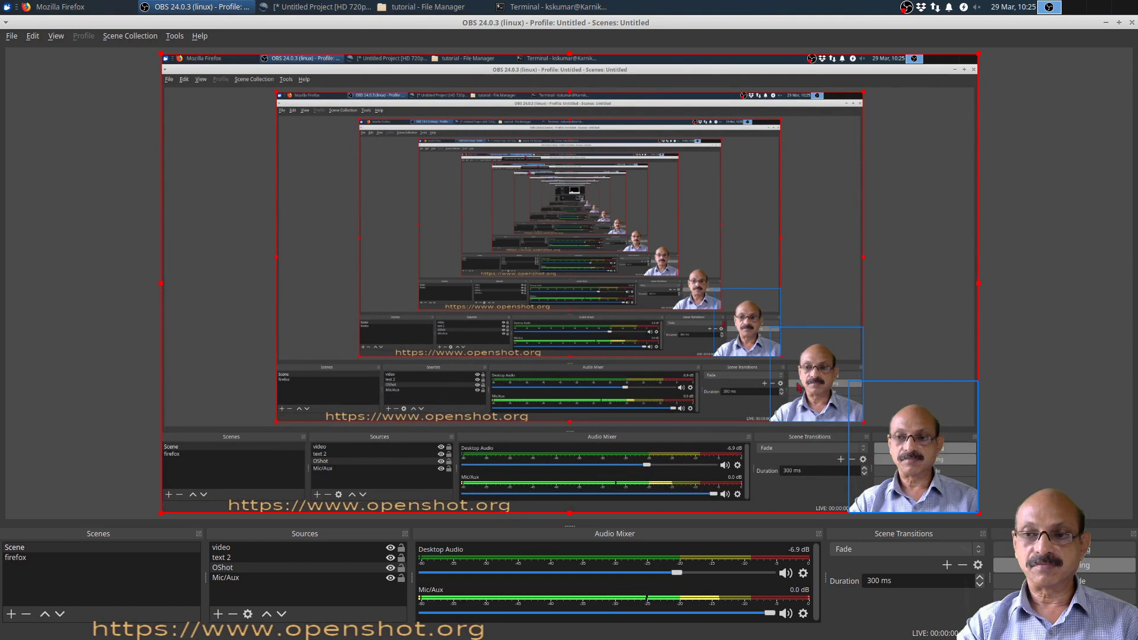
pyautogui.click(336, 9)
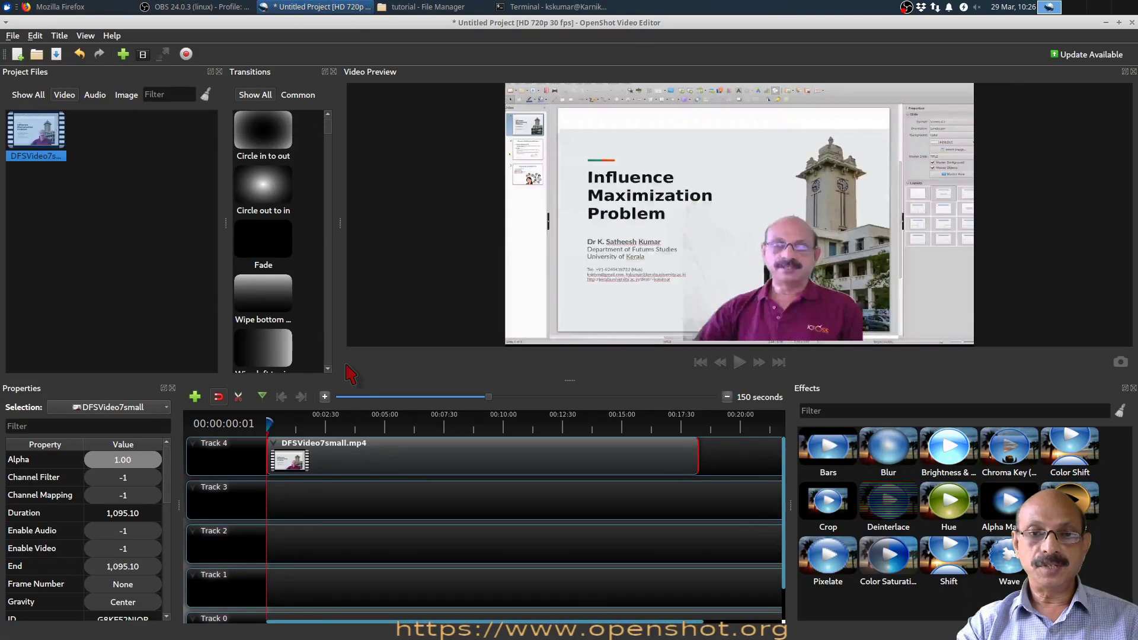
# Step: Separate the Track 4 clip's audio as a single all-channels clip, and shift the video to Track 3 and the audio to Track 2
pyautogui.rightClick(405, 457)
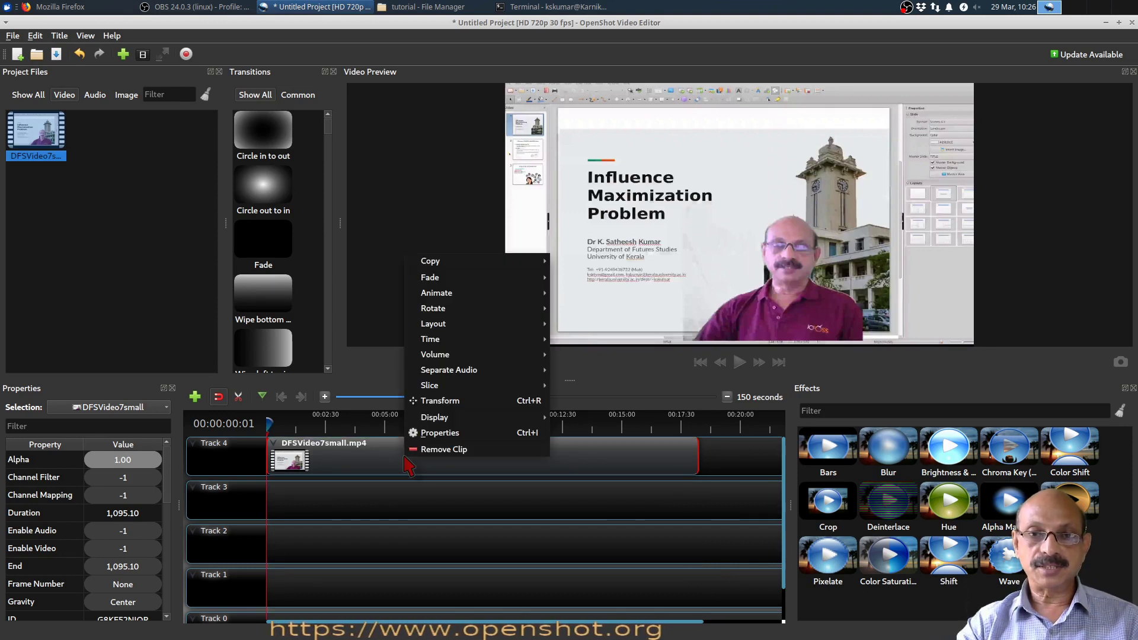
pyautogui.moveTo(444, 370)
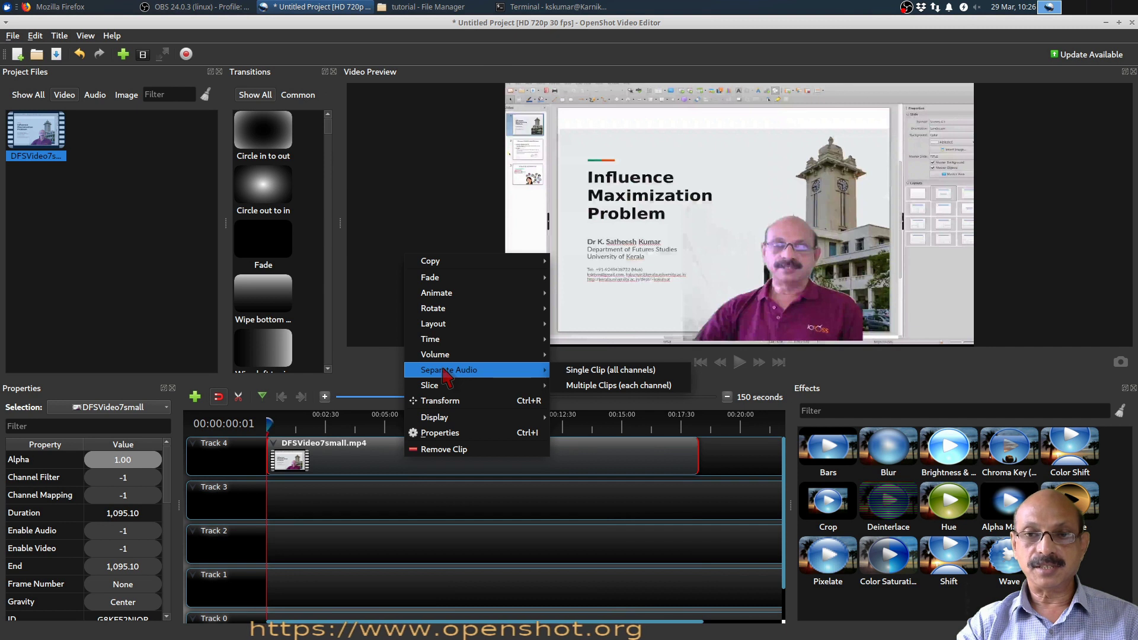
pyautogui.click(585, 370)
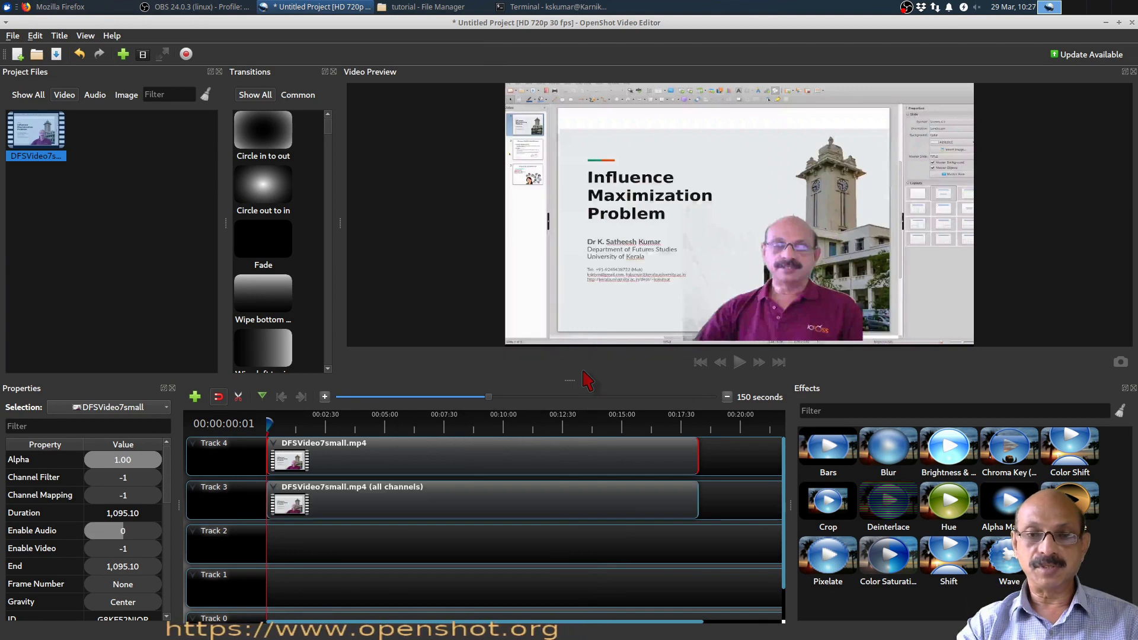
pyautogui.click(421, 489)
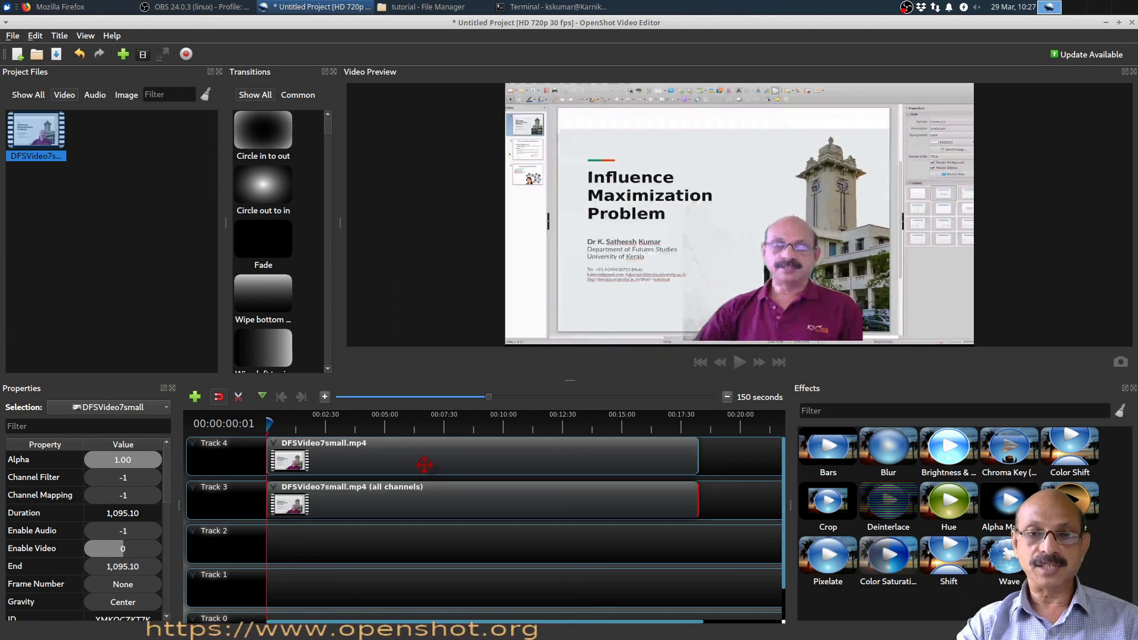
pyautogui.moveTo(425, 461); pyautogui.dragTo(399, 546)
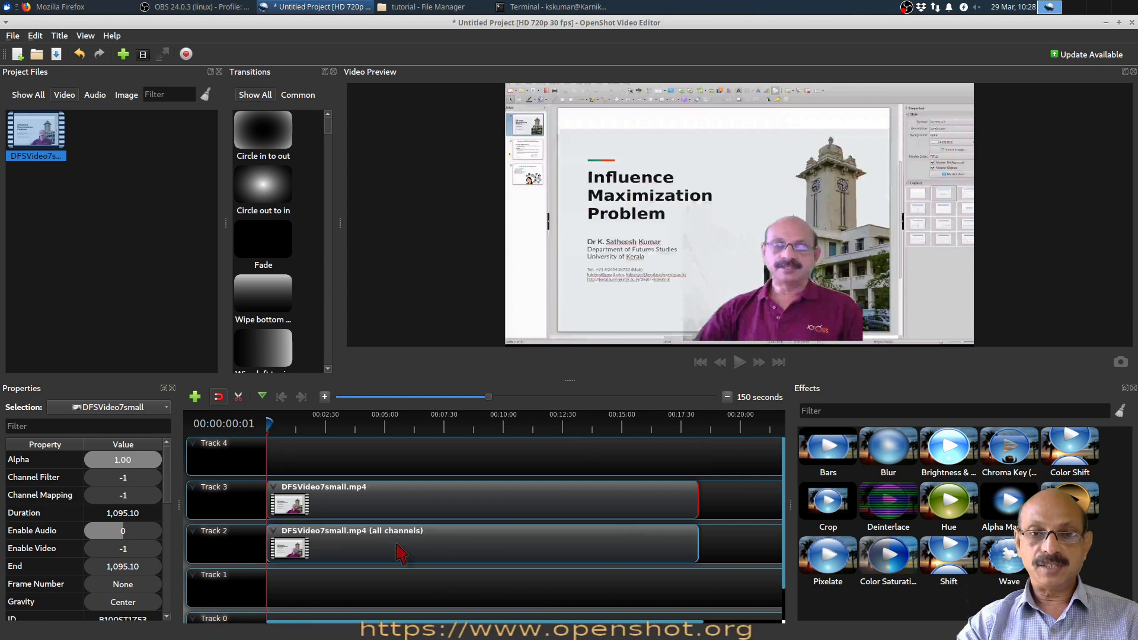
# Step: Remove the separated all-channels audio clip from Track 2, leaving the video clip on Track 3
pyautogui.rightClick(401, 545)
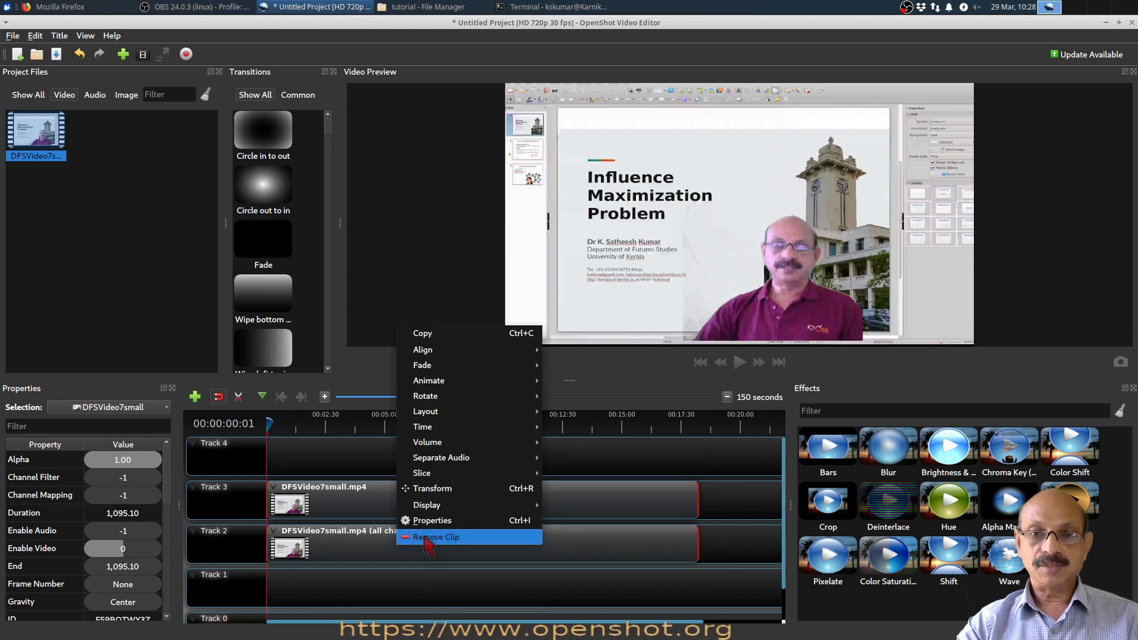
pyautogui.click(390, 546)
pyautogui.click(743, 539)
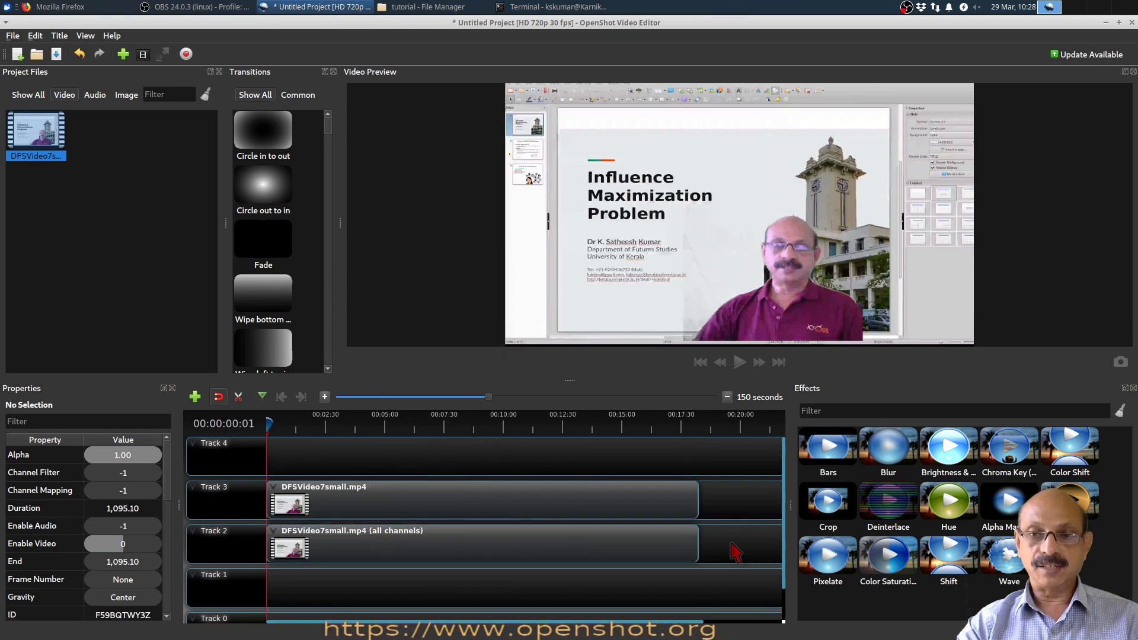
pyautogui.click(652, 546)
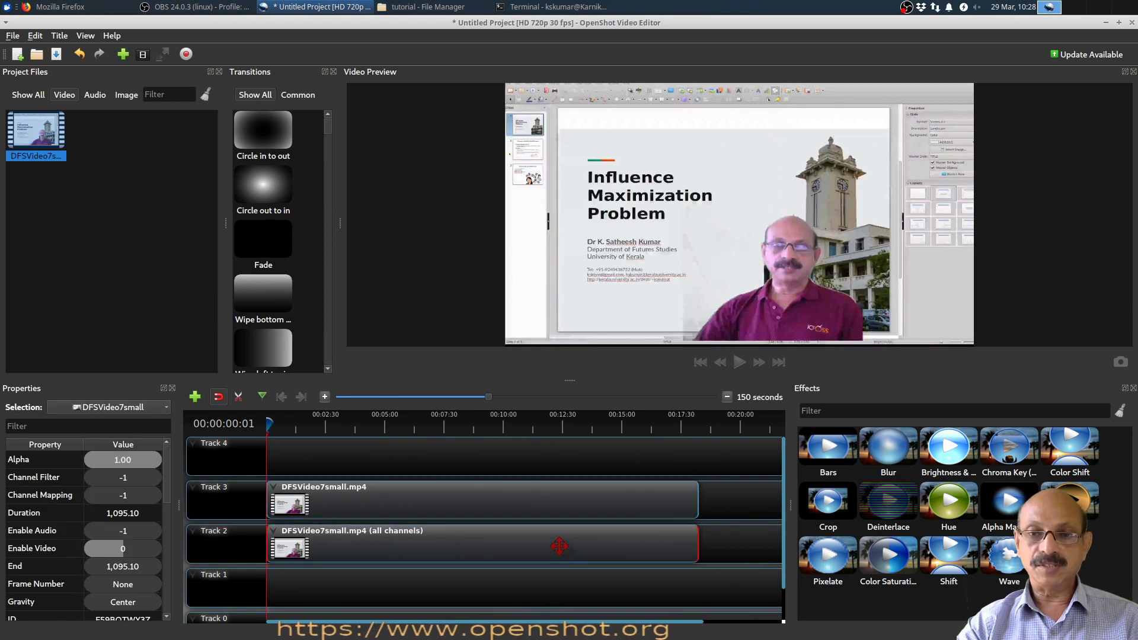
pyautogui.rightClick(502, 546)
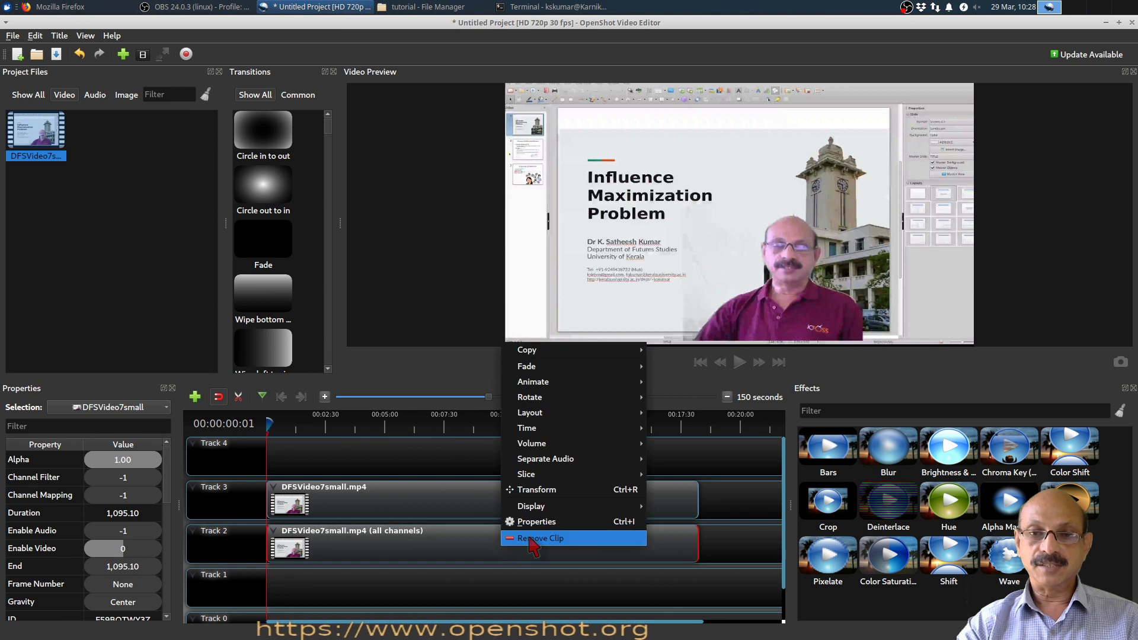
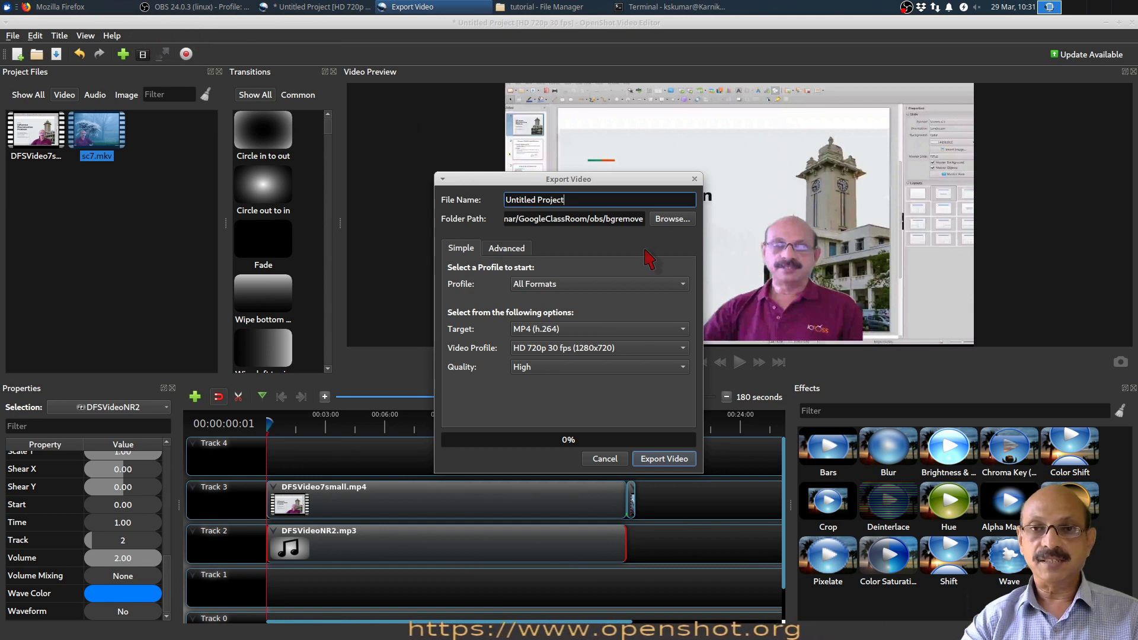
# Step: Name the exported video file fn
pyautogui.moveTo(563, 200); pyautogui.dragTo(471, 179)
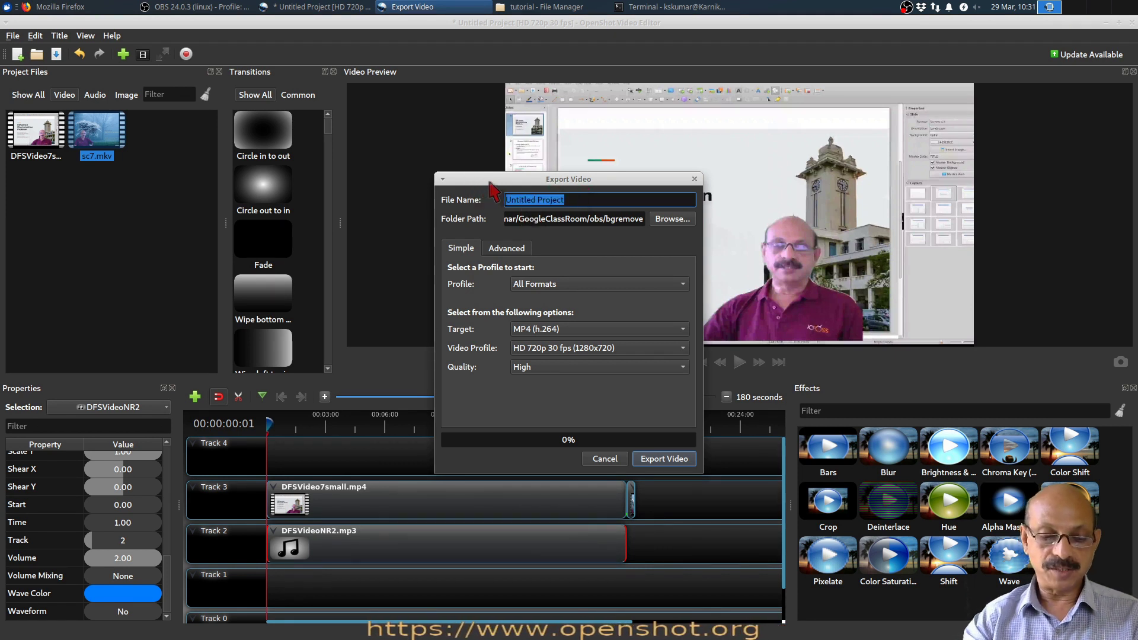
pyautogui.press('BackSpace')
pyautogui.write('fn')
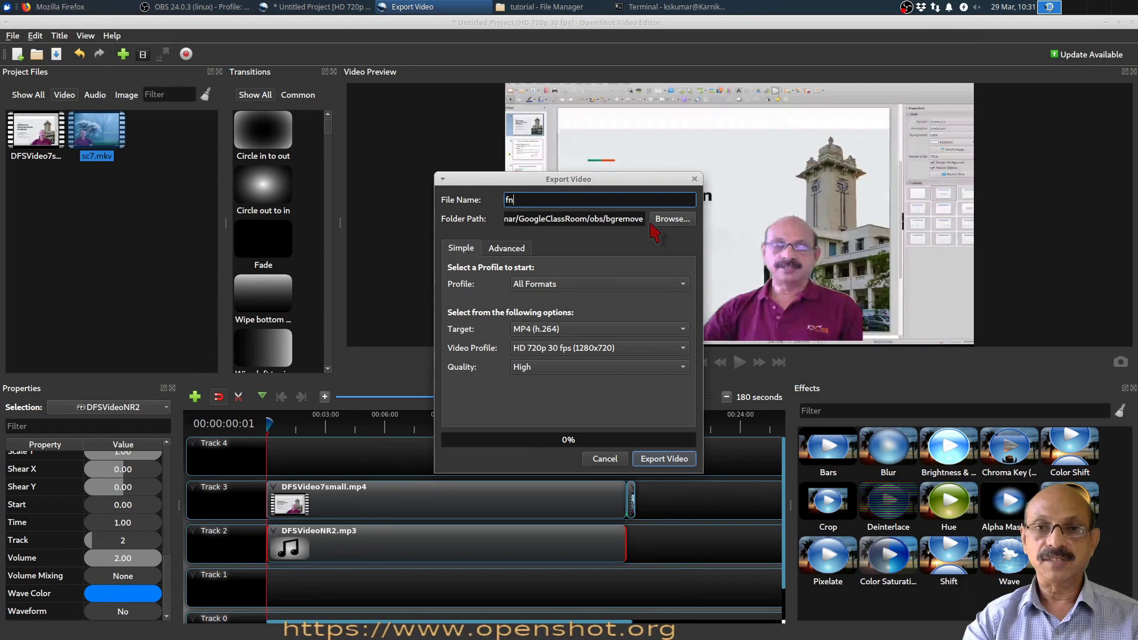
# Step: Set the export profile to Web and the target to YouTube-HD, with High quality
pyautogui.click(535, 289)
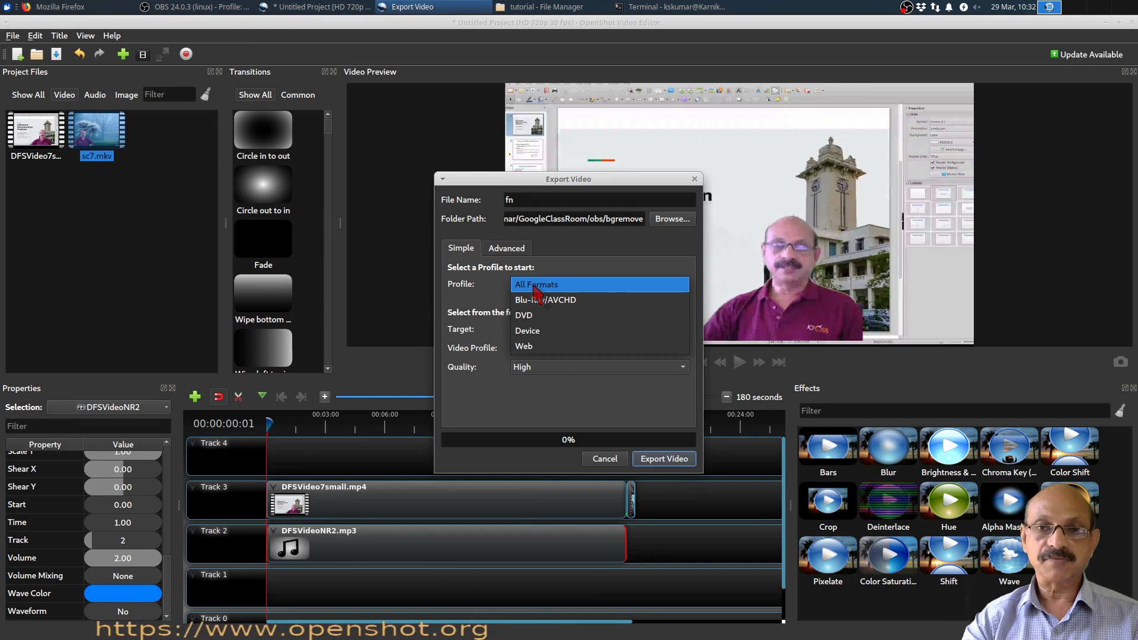
pyautogui.click(531, 347)
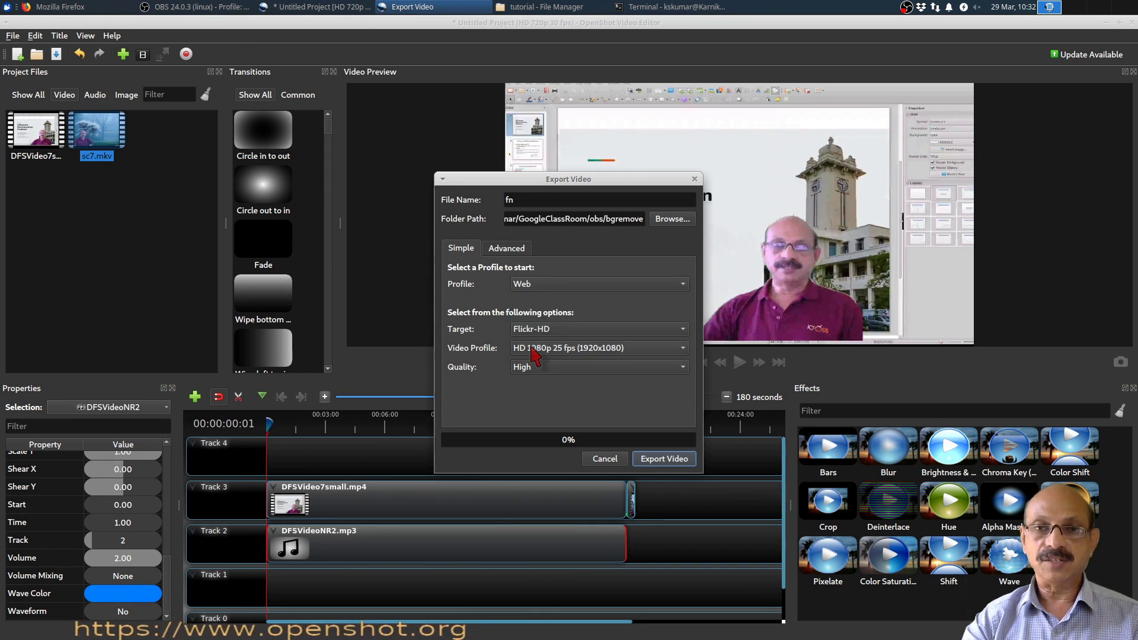
pyautogui.click(552, 329)
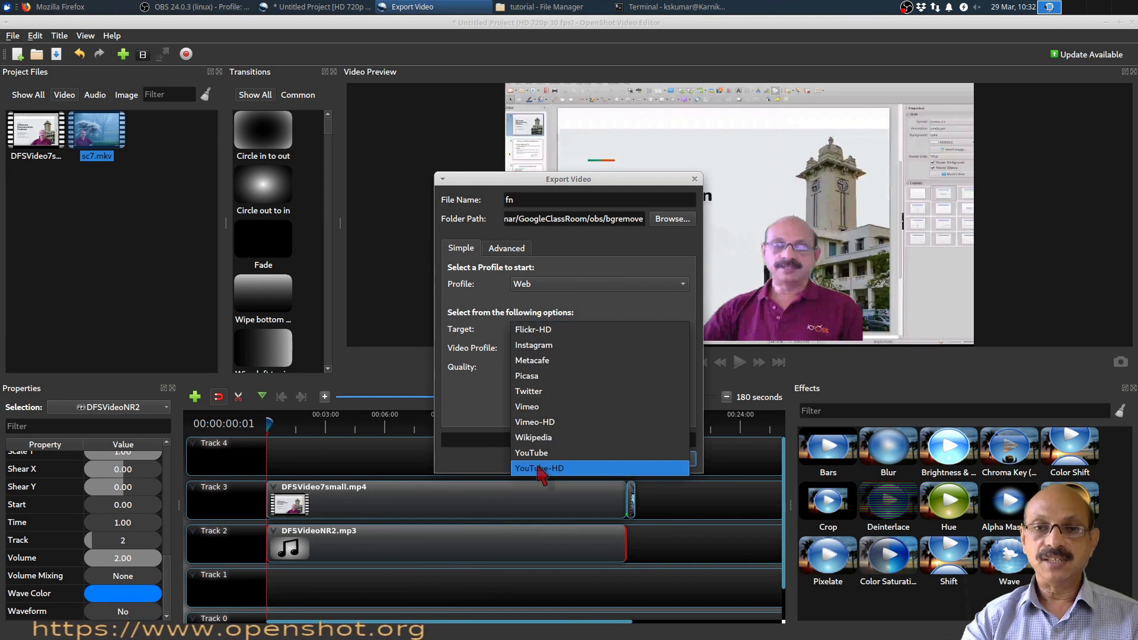
pyautogui.click(589, 470)
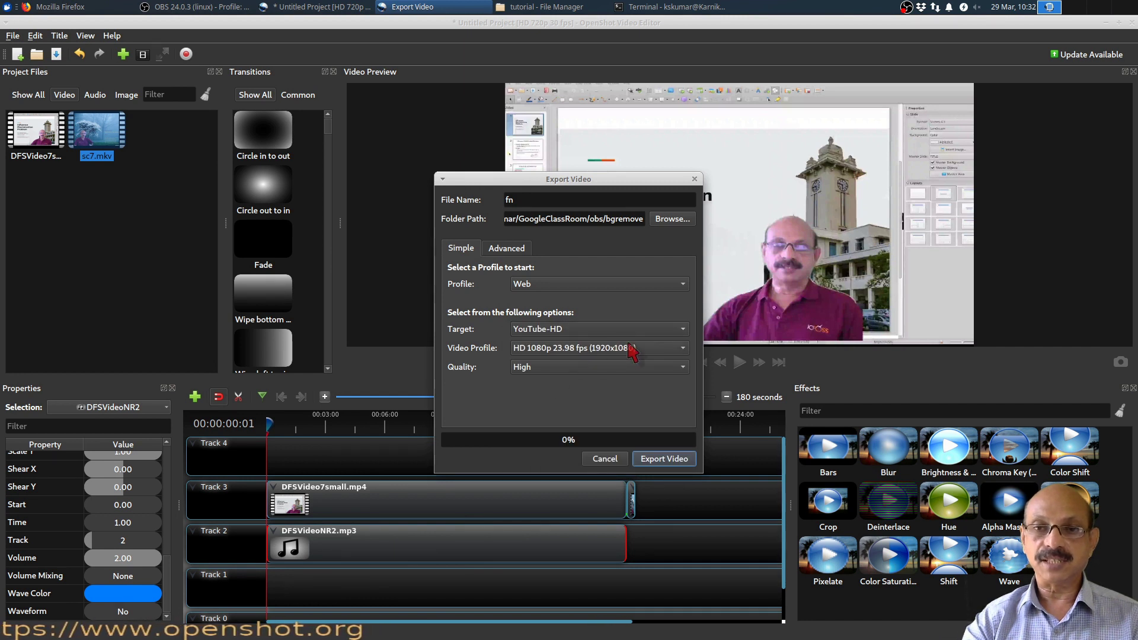
pyautogui.click(585, 369)
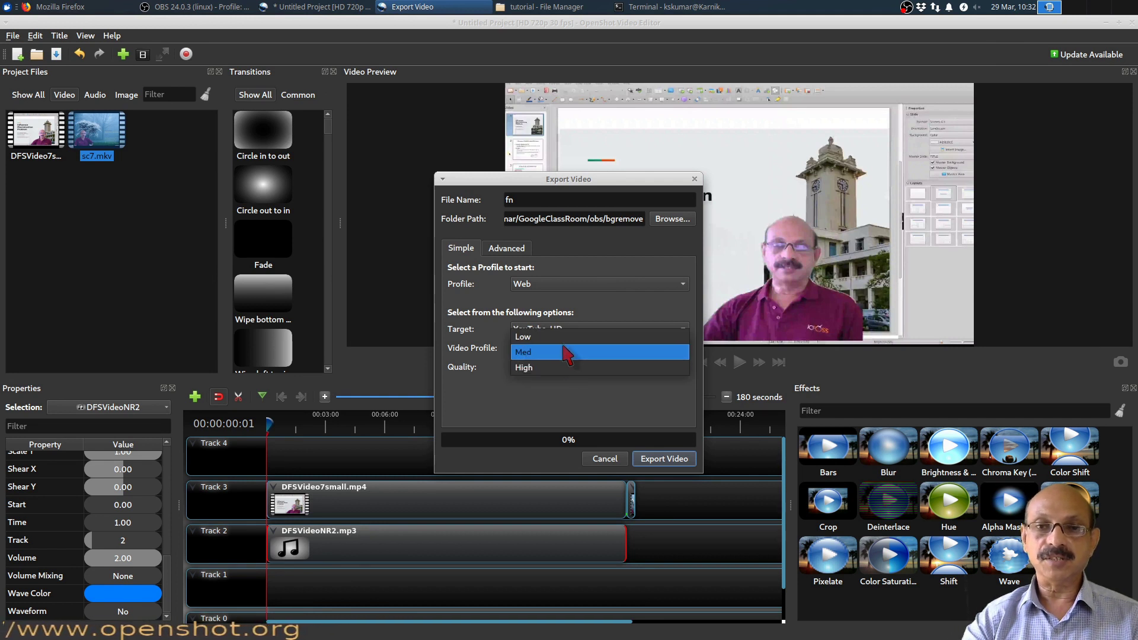
pyautogui.click(483, 415)
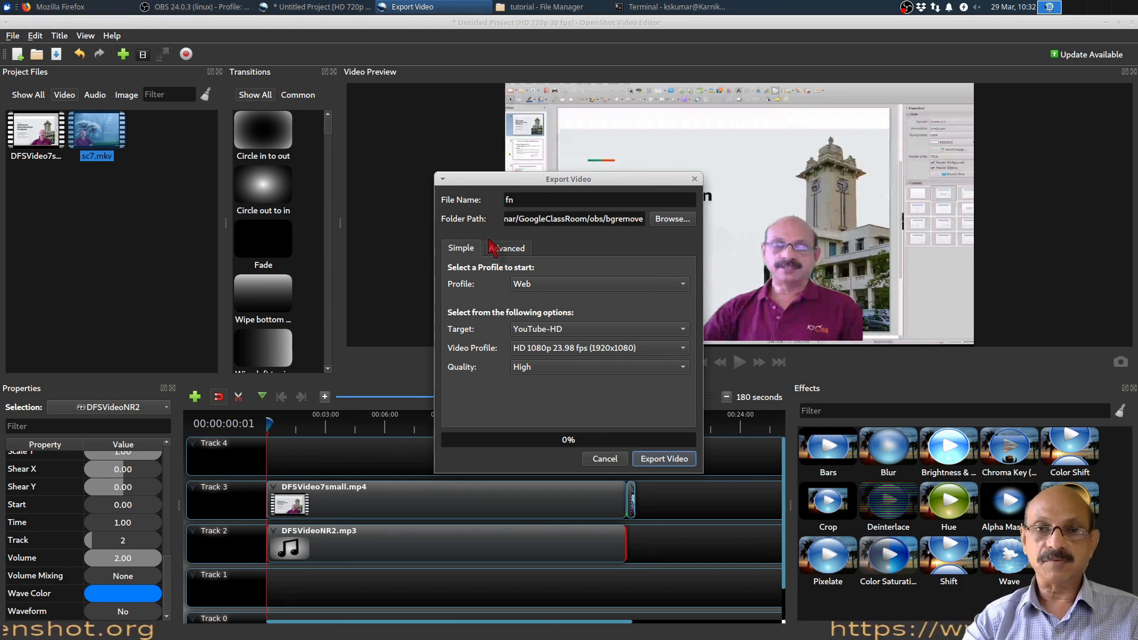
# Step: Examine the advanced export options, including the export type choices and the video format, codec and bit rate settings
pyautogui.click(522, 249)
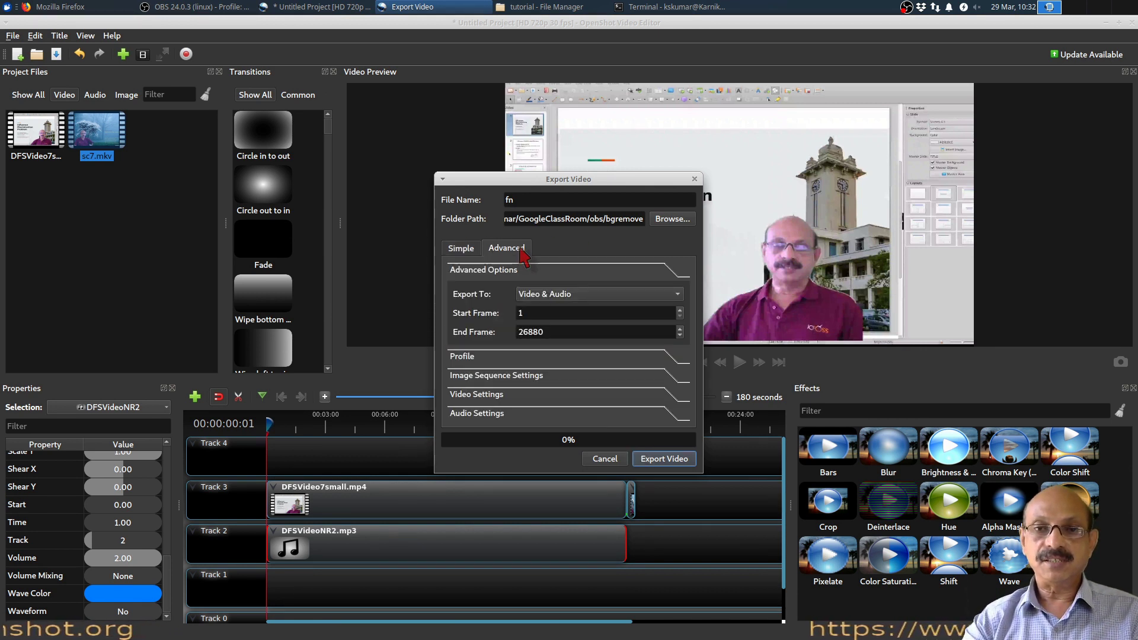
pyautogui.click(551, 294)
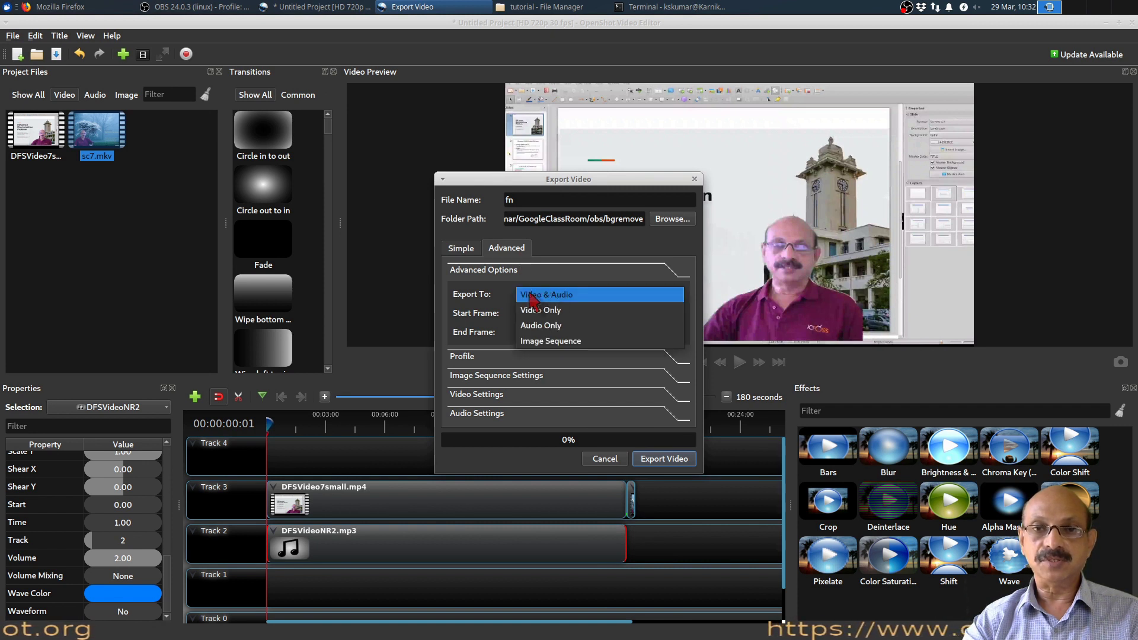
pyautogui.click(578, 299)
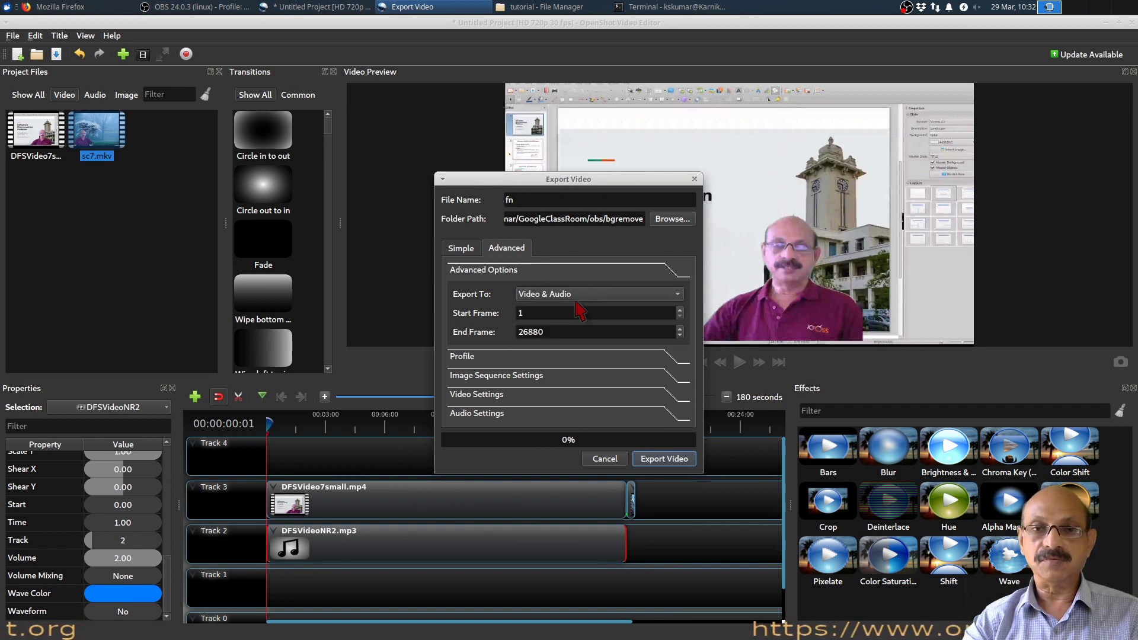
pyautogui.click(530, 395)
pyautogui.click(559, 350)
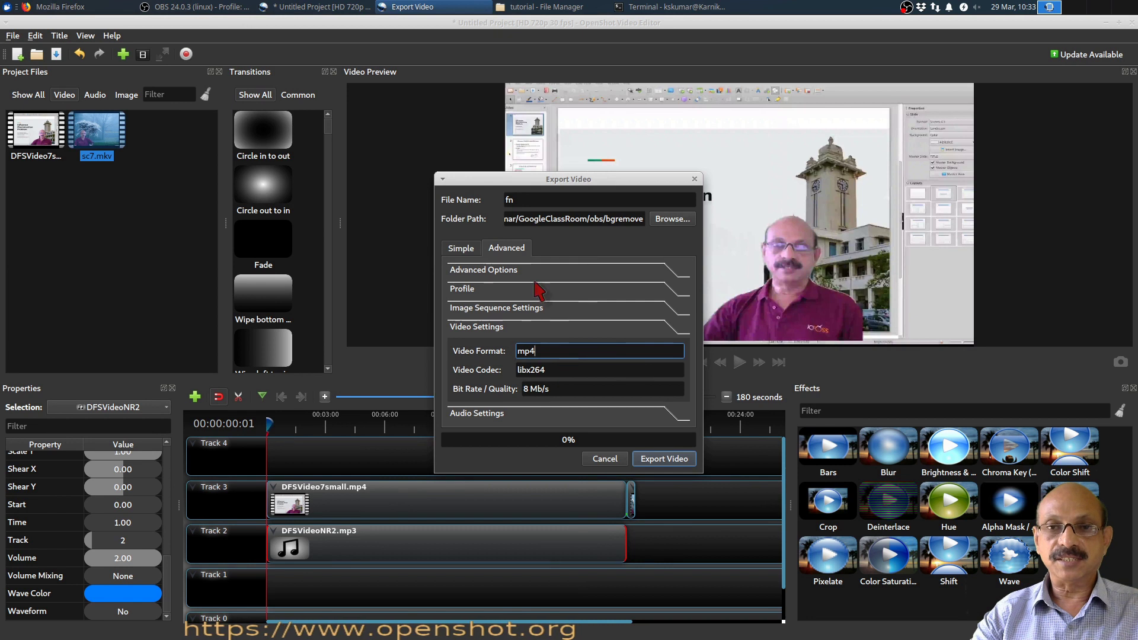
# Step: Review the export's target and quality choices in the simple settings, and cancel the export
pyautogui.click(459, 250)
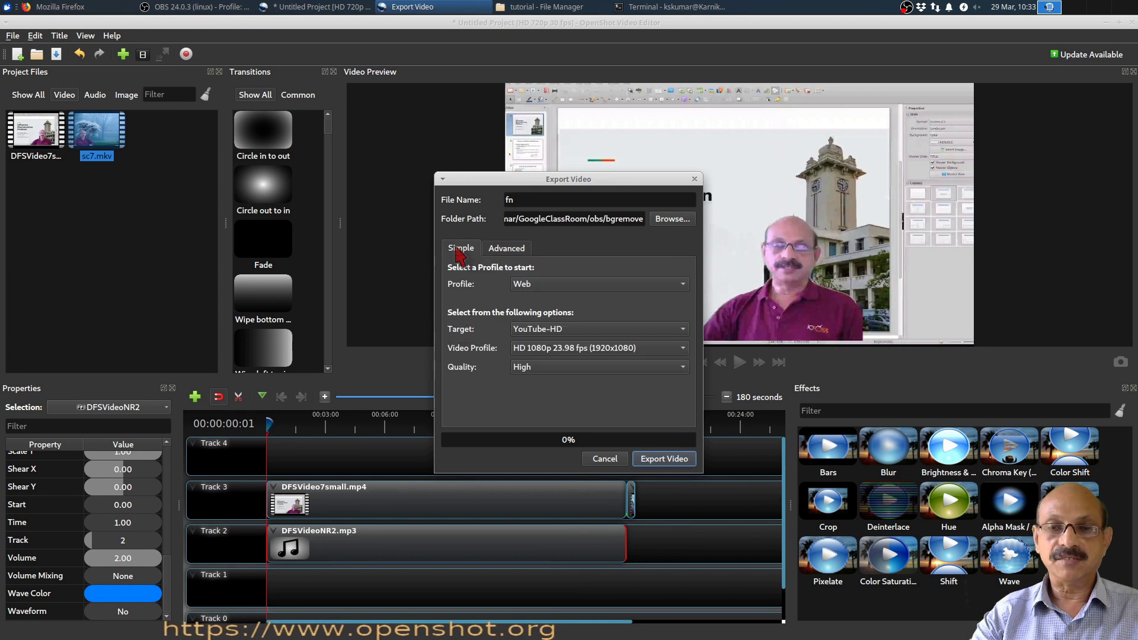
pyautogui.click(566, 331)
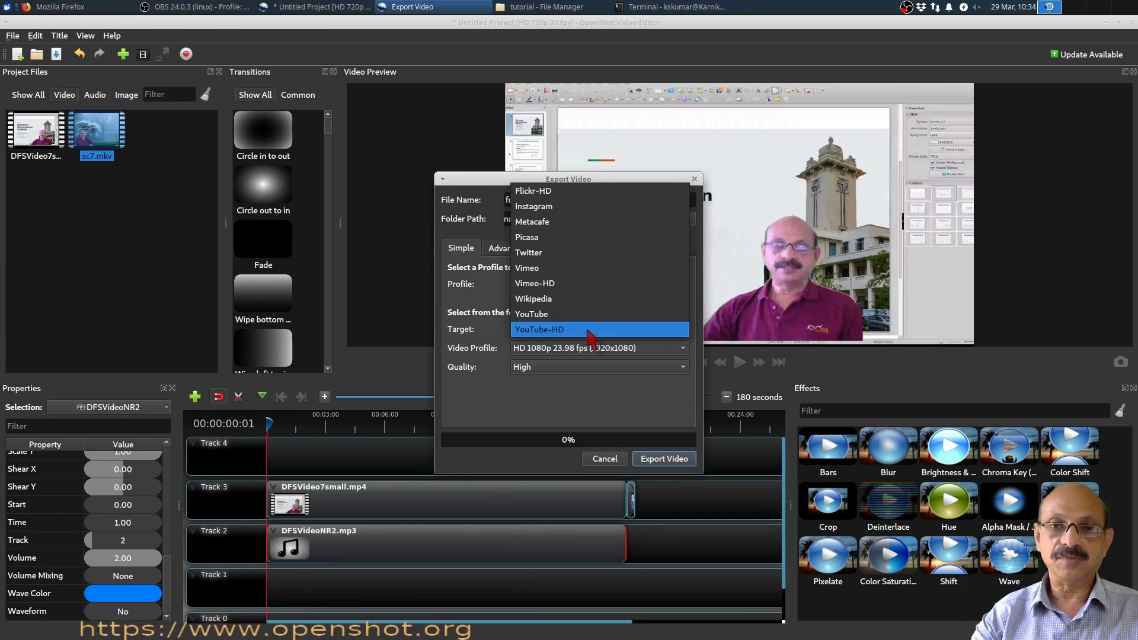
pyautogui.click(544, 389)
pyautogui.click(542, 368)
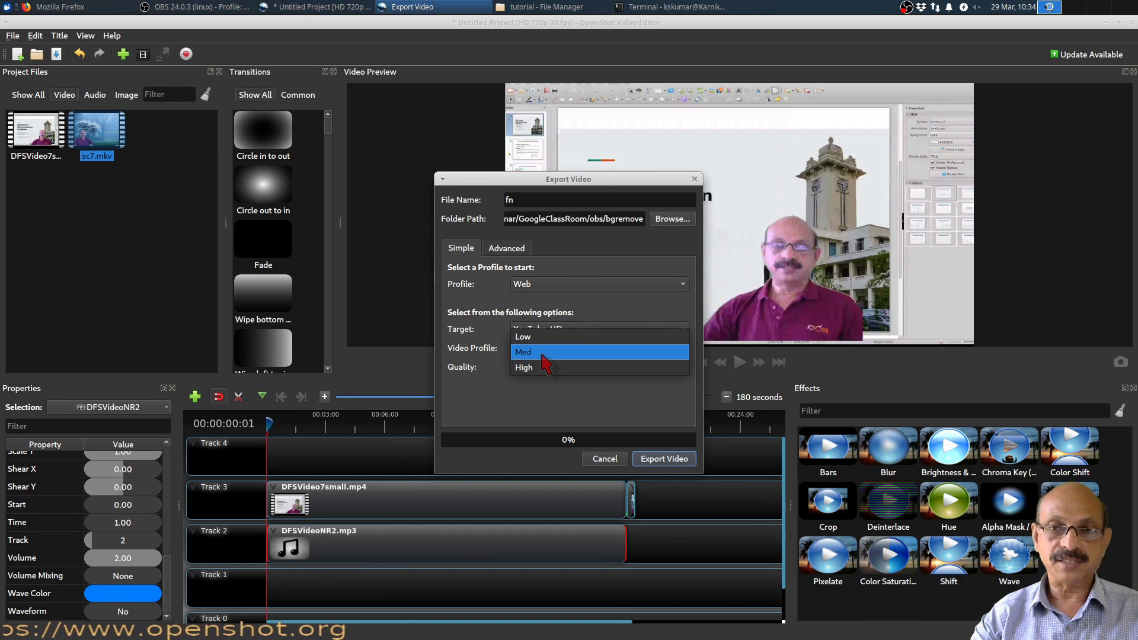
pyautogui.click(532, 410)
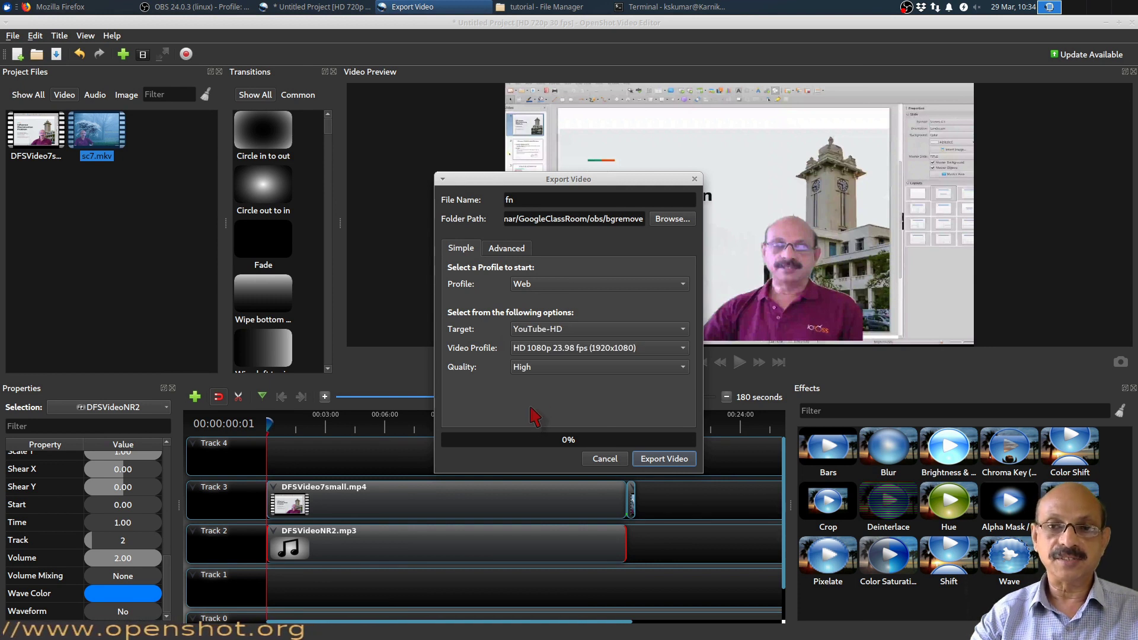
pyautogui.click(605, 460)
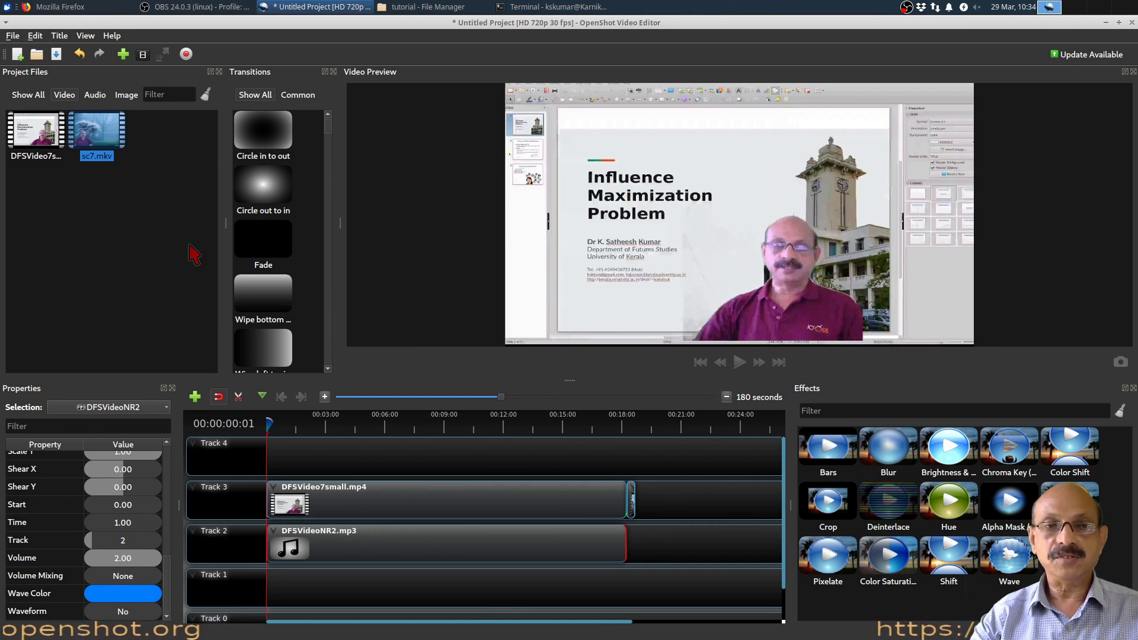
# Step: Filter the project files to images and import Kazam_screenshot_00002.png from the obs folder
pyautogui.click(44, 142)
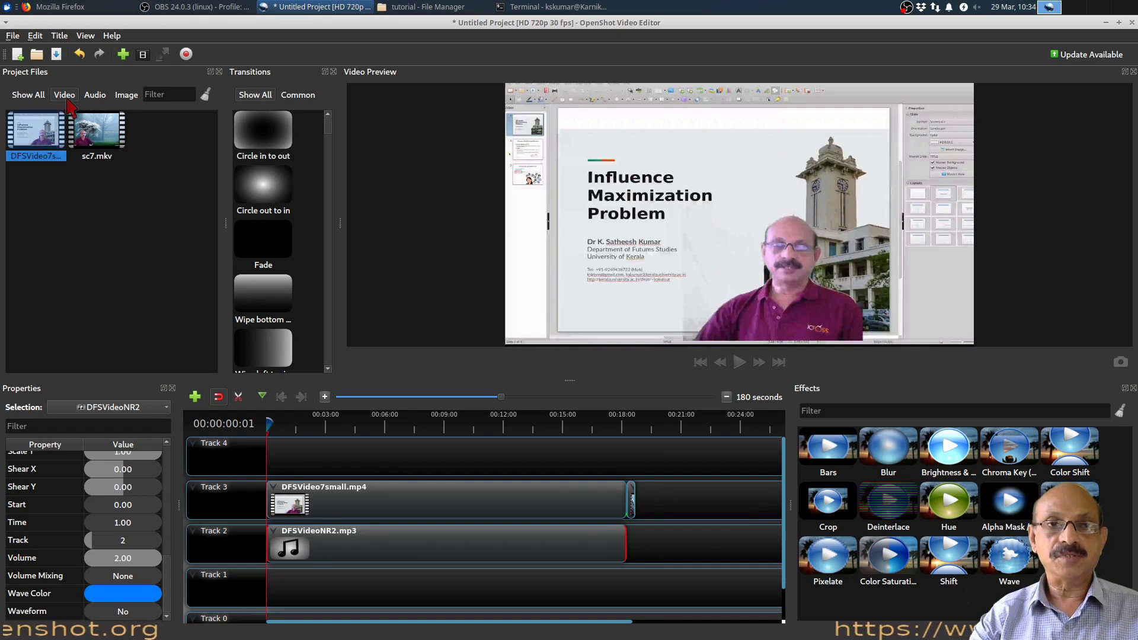
pyautogui.click(134, 96)
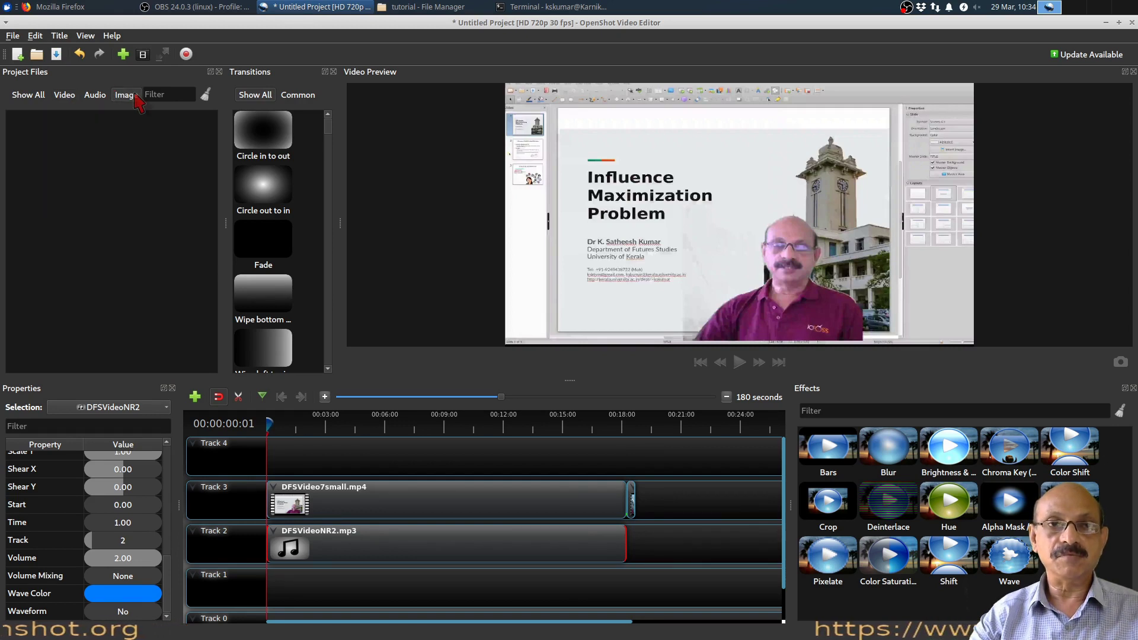
pyautogui.rightClick(88, 158)
pyautogui.click(112, 168)
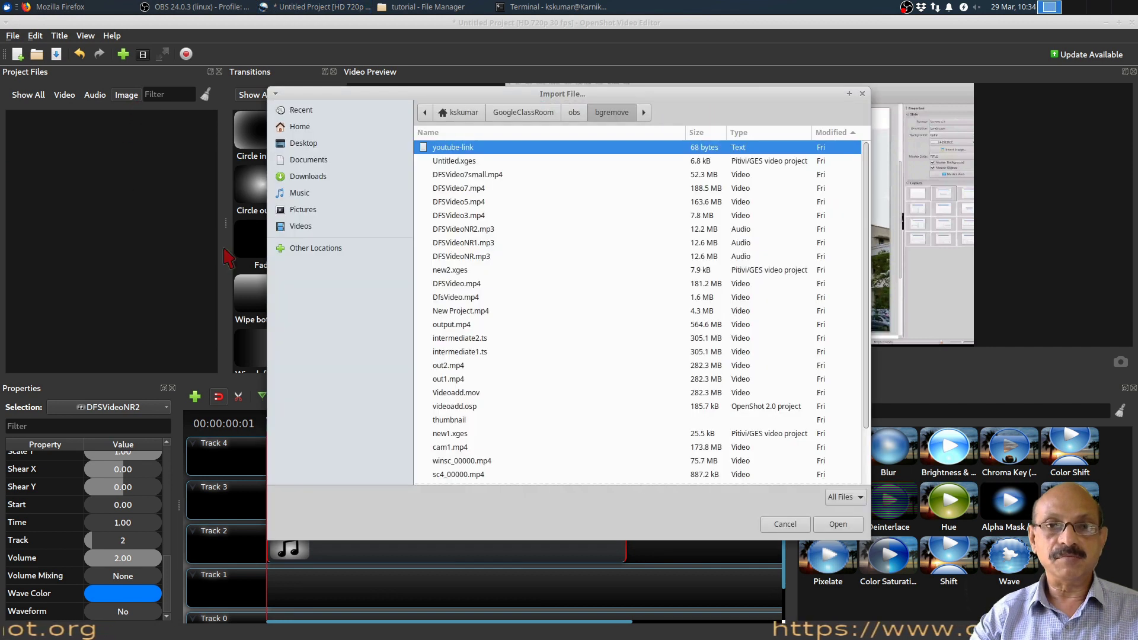
pyautogui.hotkey('alt', 'Up')
pyautogui.click(431, 188)
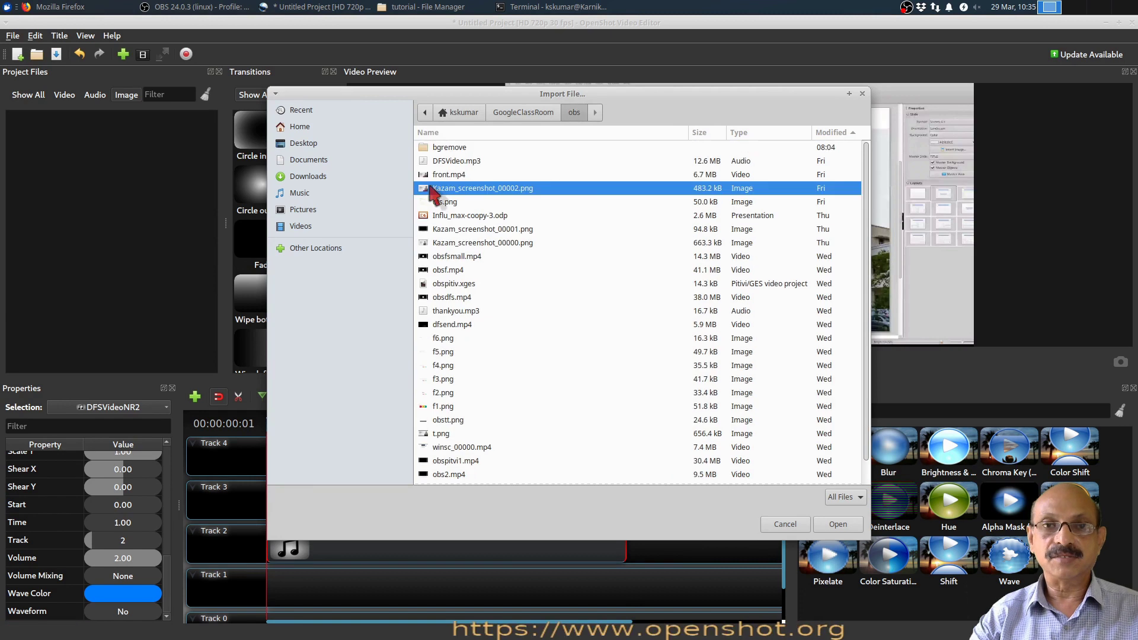
pyautogui.click(856, 529)
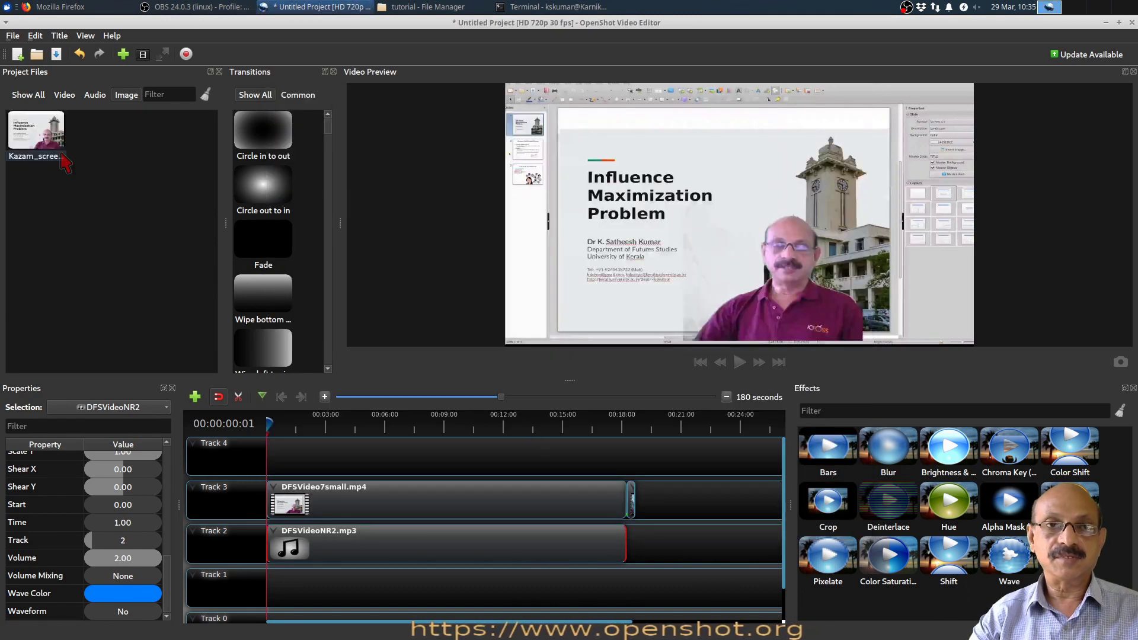
# Step: Place the imported screenshot at the end of Track 3 and extend its start back to the preceding clip, for a duration of about 187 seconds
pyautogui.moveTo(62, 157)
pyautogui.mouseDown()
pyautogui.moveTo(541, 348)
pyautogui.moveTo(668, 499)
pyautogui.mouseUp()
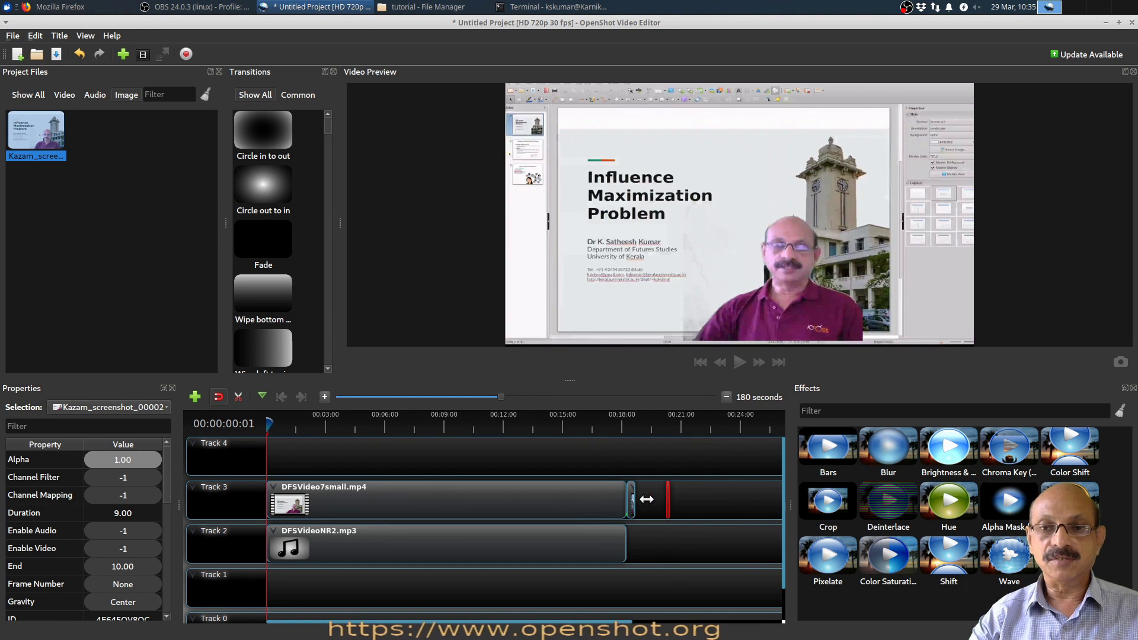
pyautogui.moveTo(631, 500); pyautogui.dragTo(633, 500)
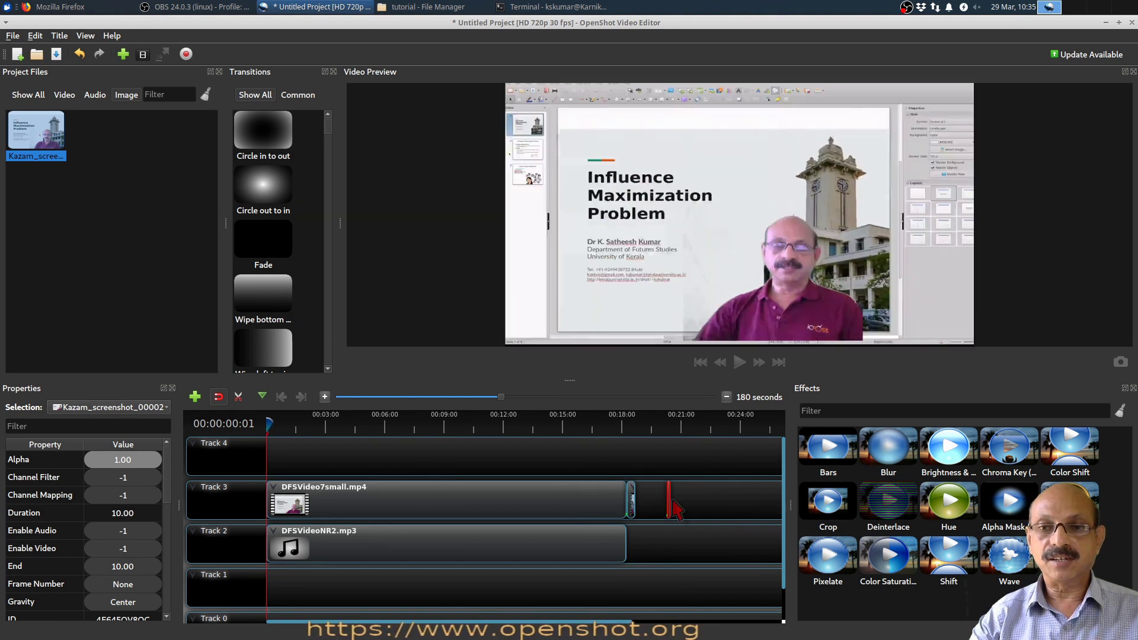
pyautogui.moveTo(669, 500)
pyautogui.mouseDown()
pyautogui.moveTo(702, 500)
pyautogui.moveTo(624, 505)
pyautogui.moveTo(635, 504)
pyautogui.mouseUp()
pyautogui.scroll(1, 678, 505)
pyautogui.moveTo(635, 505); pyautogui.dragTo(635, 504)
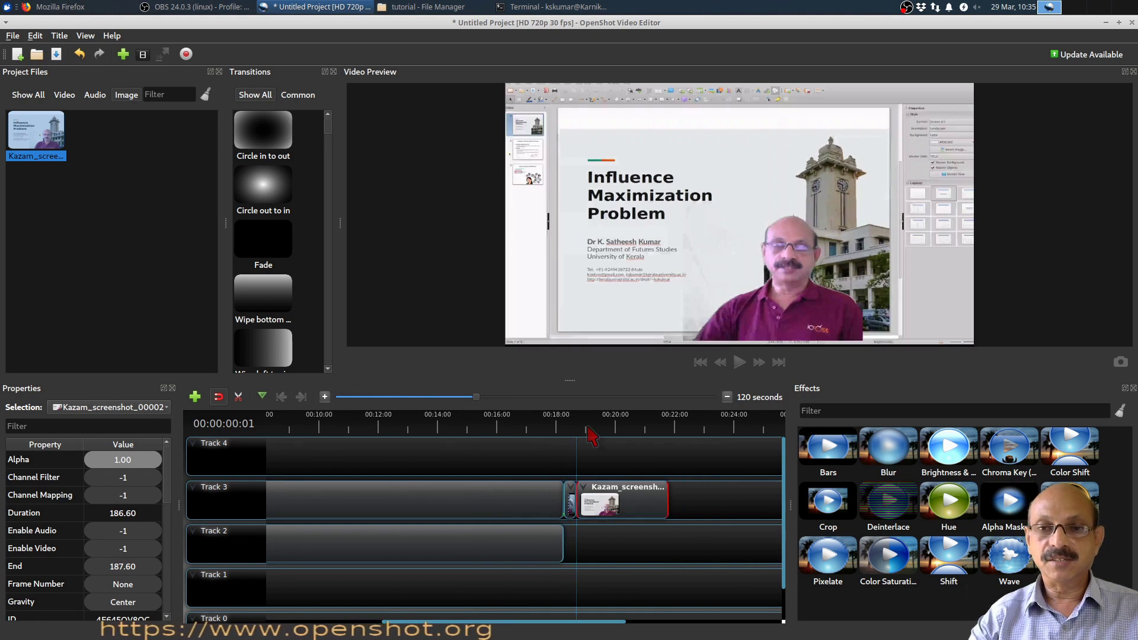